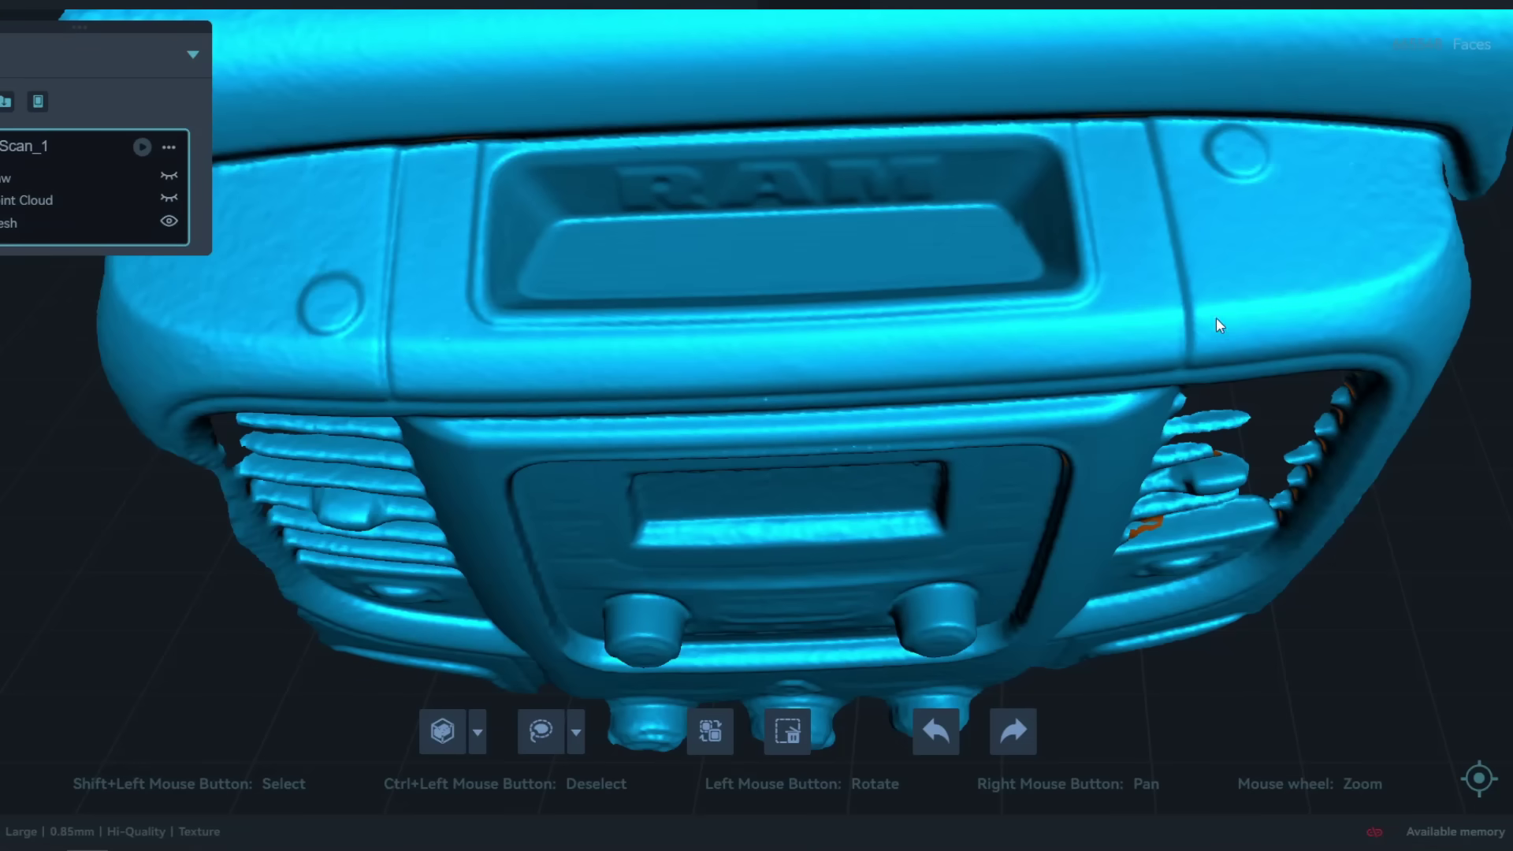
scroll(1143, 271, up, 2)
mouse_move(1144, 278)
mouse_down()
mouse_move(1122, 176)
mouse_move(1166, 271)
mouse_up()
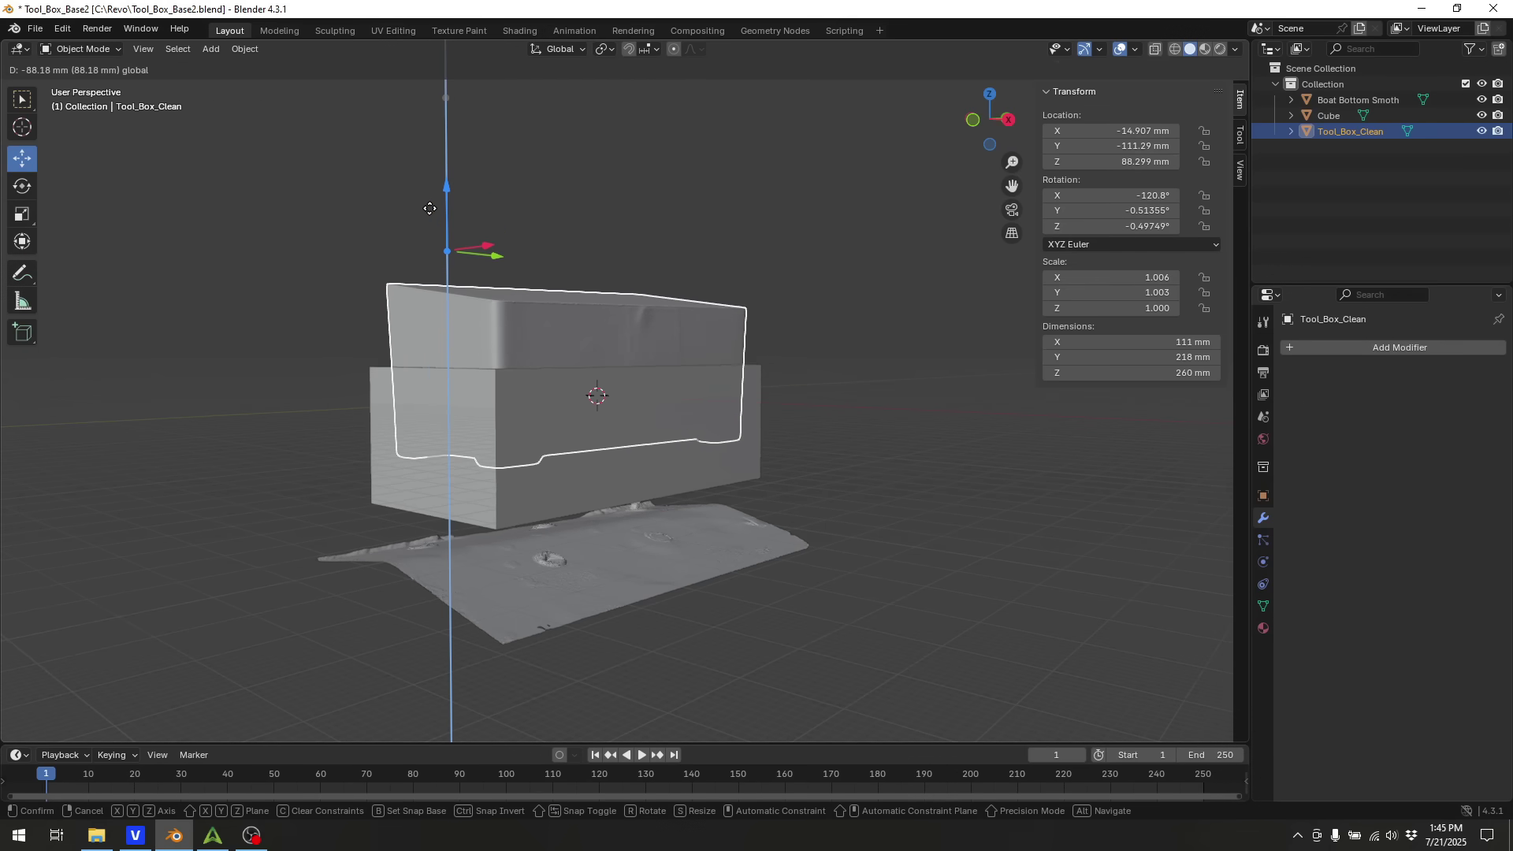
Lower the Tool_Box_Clean scan about 88 mm into the block and raise the Boat Bottom scan vertically toward the block's underside.
drag(429, 208, 429, 210)
click(561, 552)
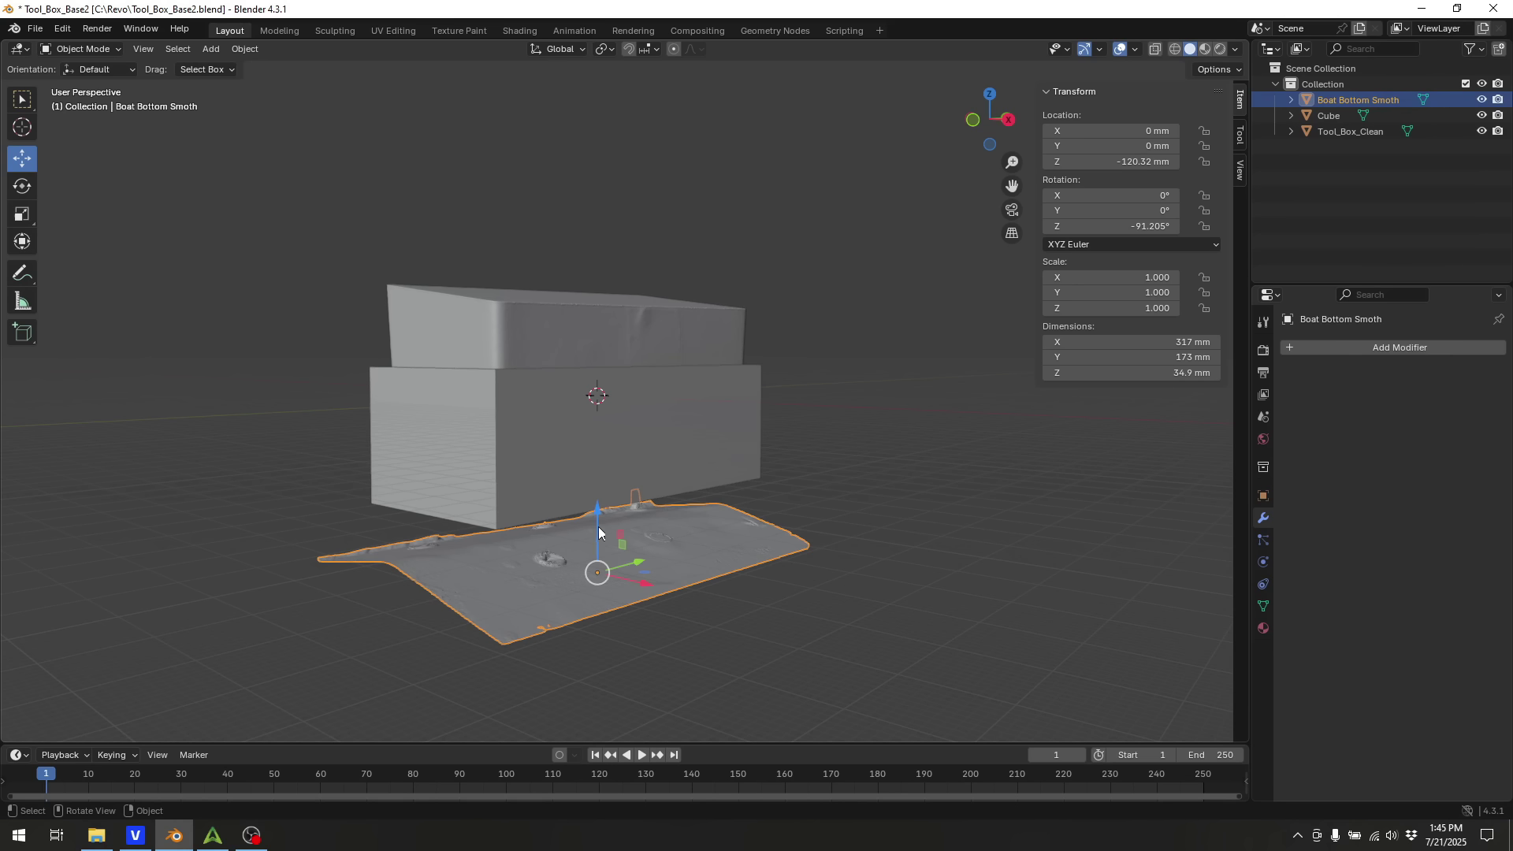
drag(597, 514, 591, 448)
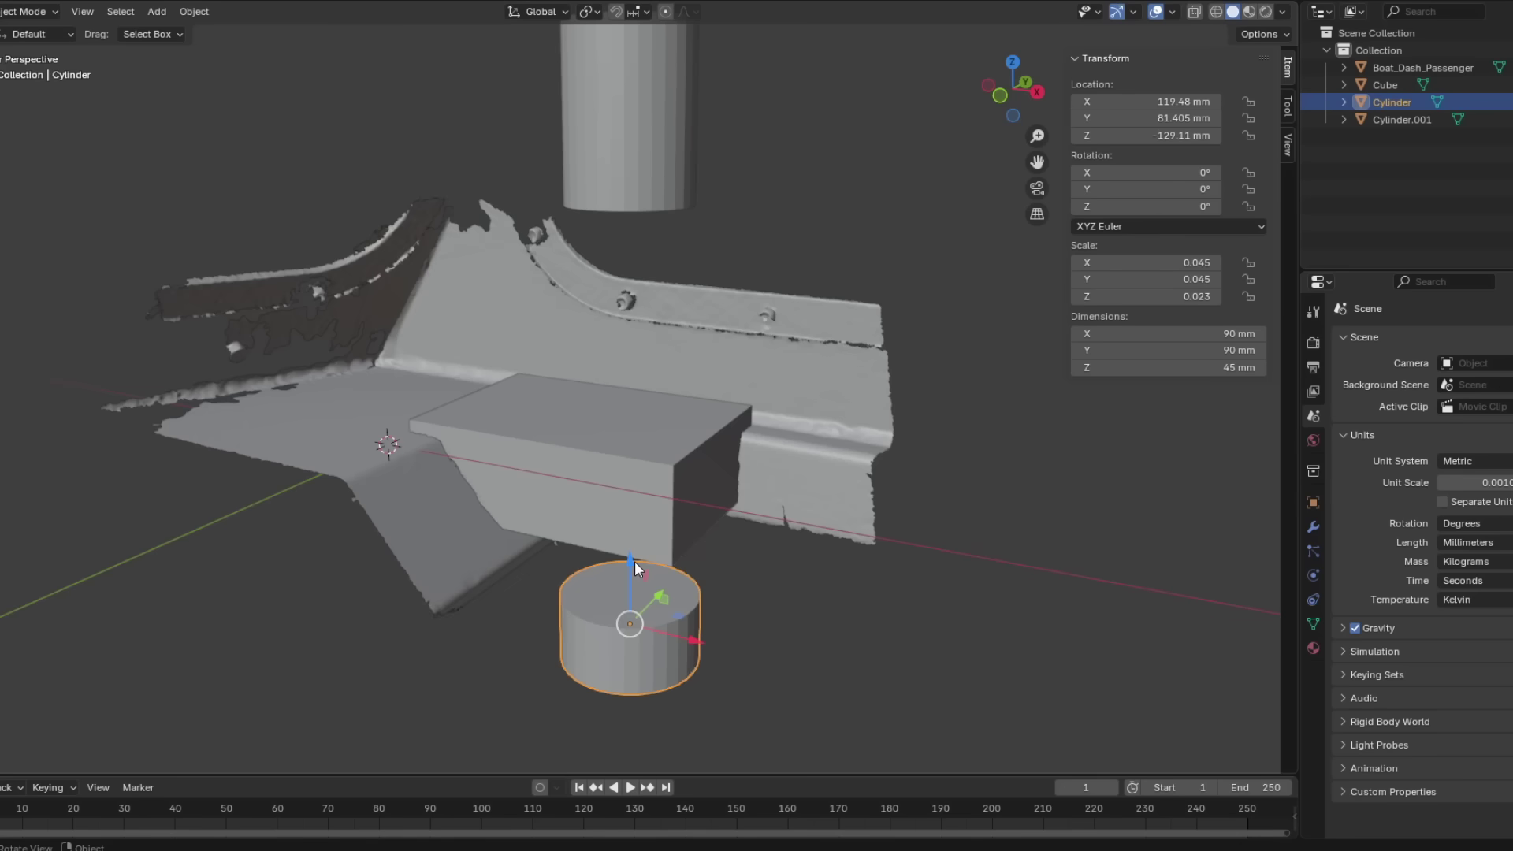
Raise the lower cylinder along Z to about -65 mm, into the block, and start moving the upper cylinder vertically.
key(g)
key(z)
click(623, 472)
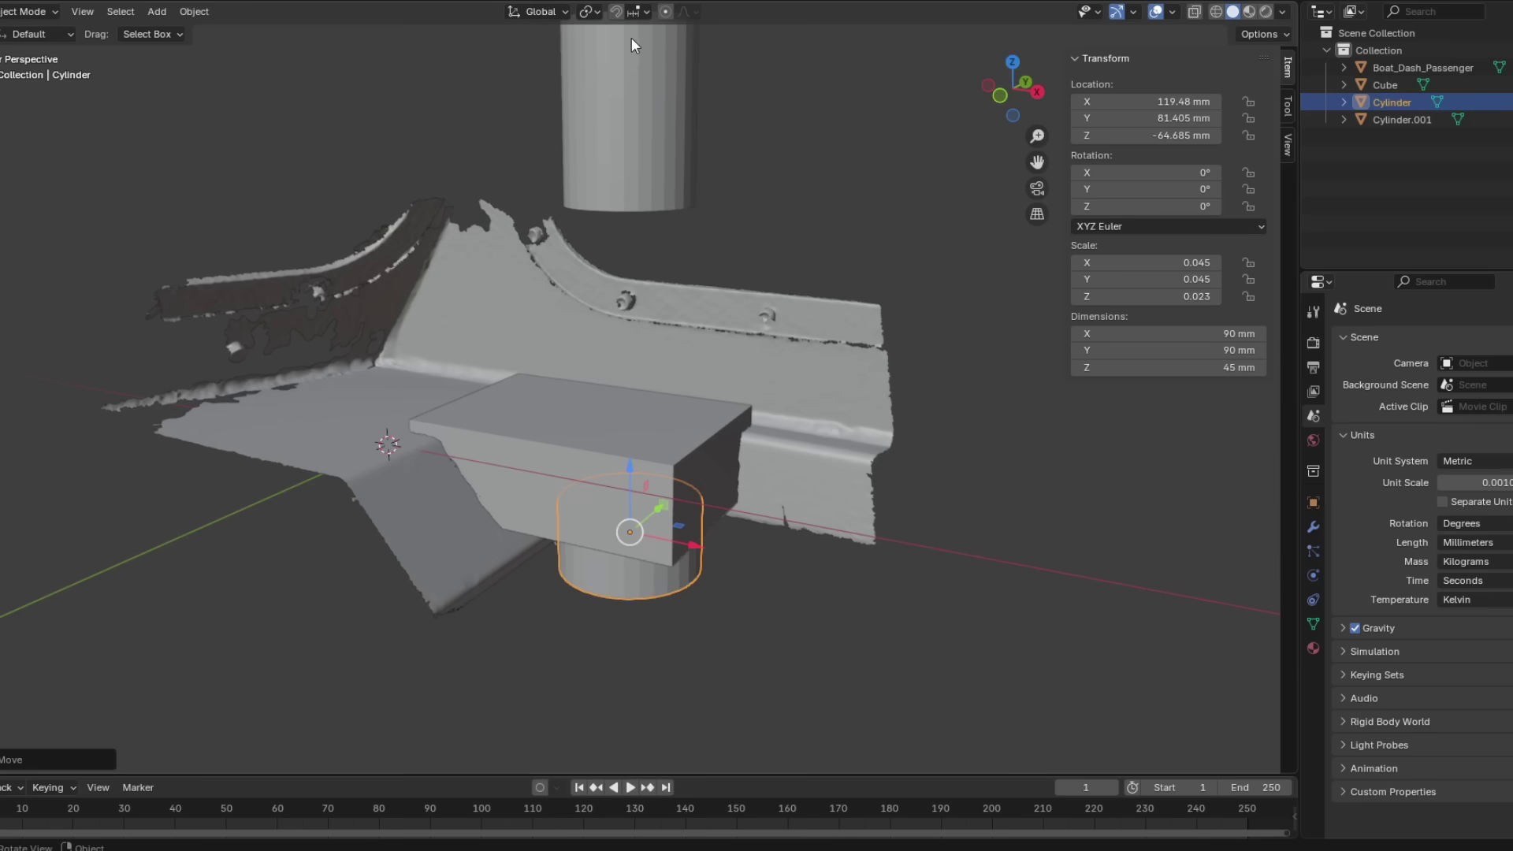
click(628, 82)
key(g)
key(z)
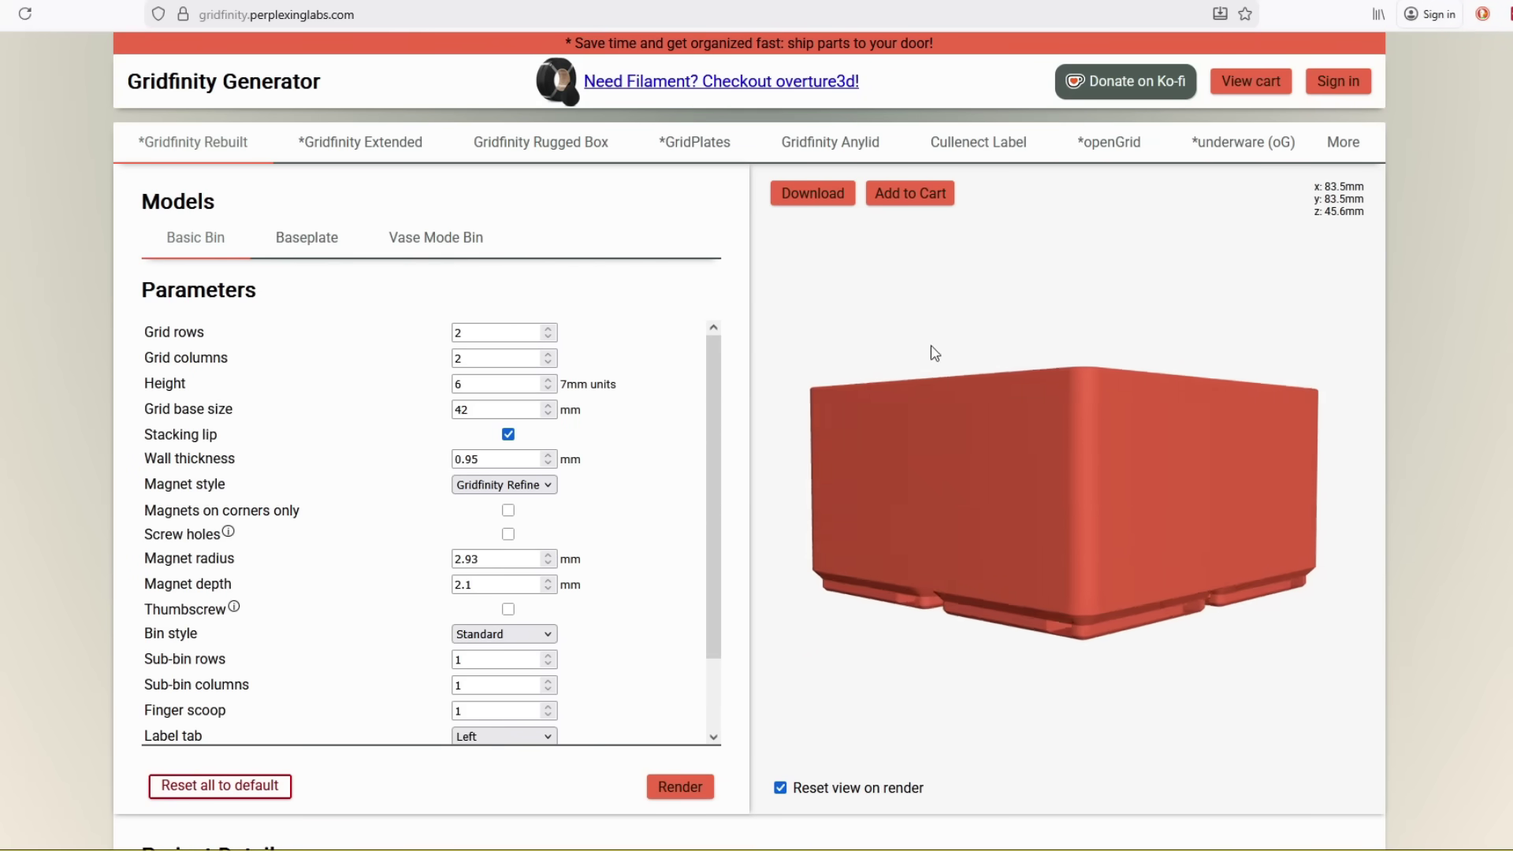
drag(1006, 510, 1170, 27)
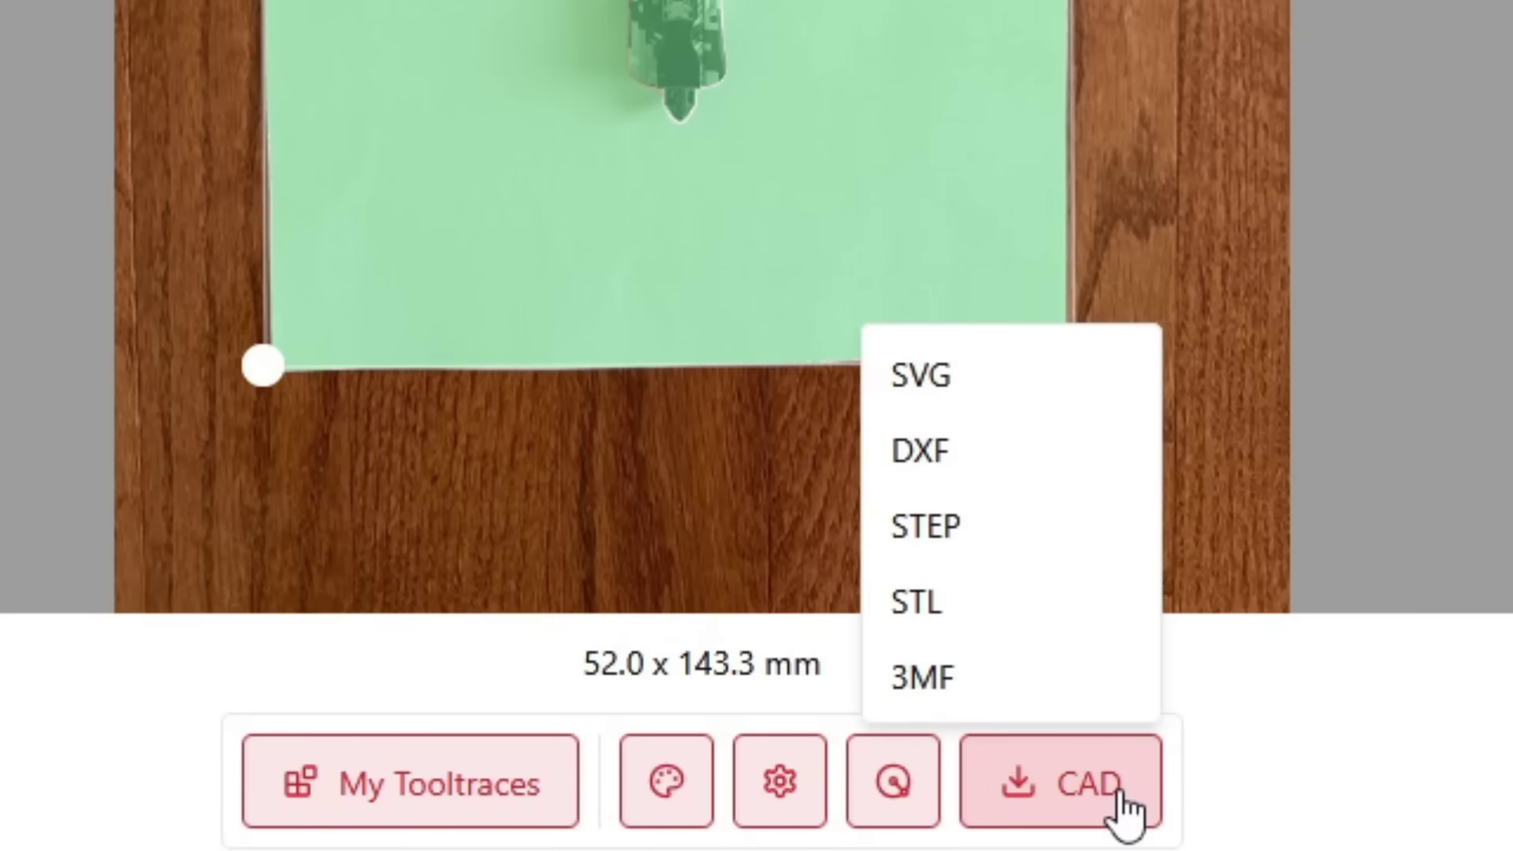
Export the traced tool as an STL file.
click(966, 597)
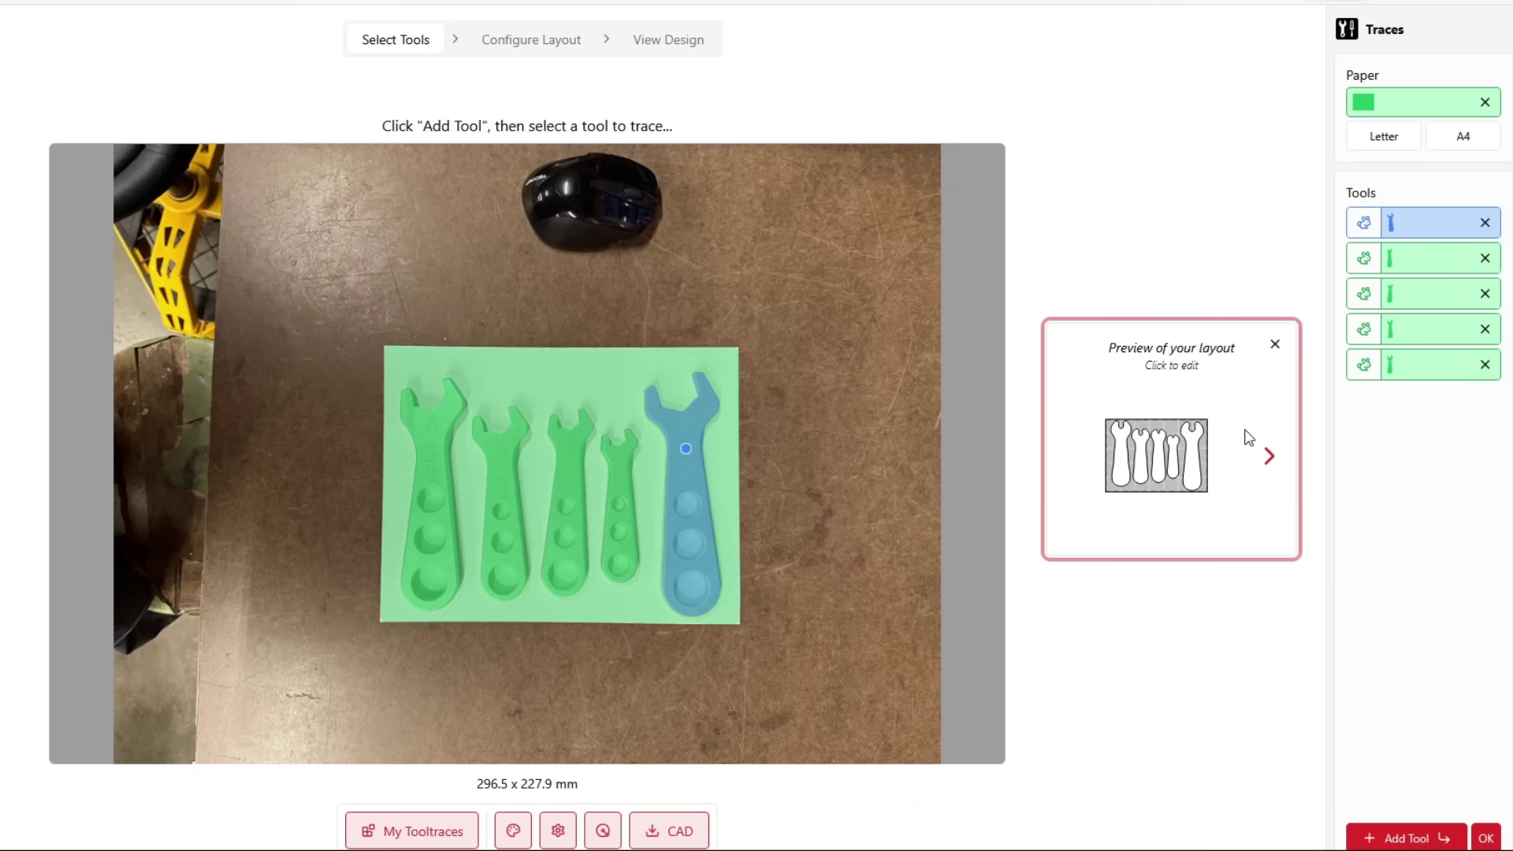
Turn off Enforce Symmetry for the traced wrenches, one tool after another.
click(1408, 228)
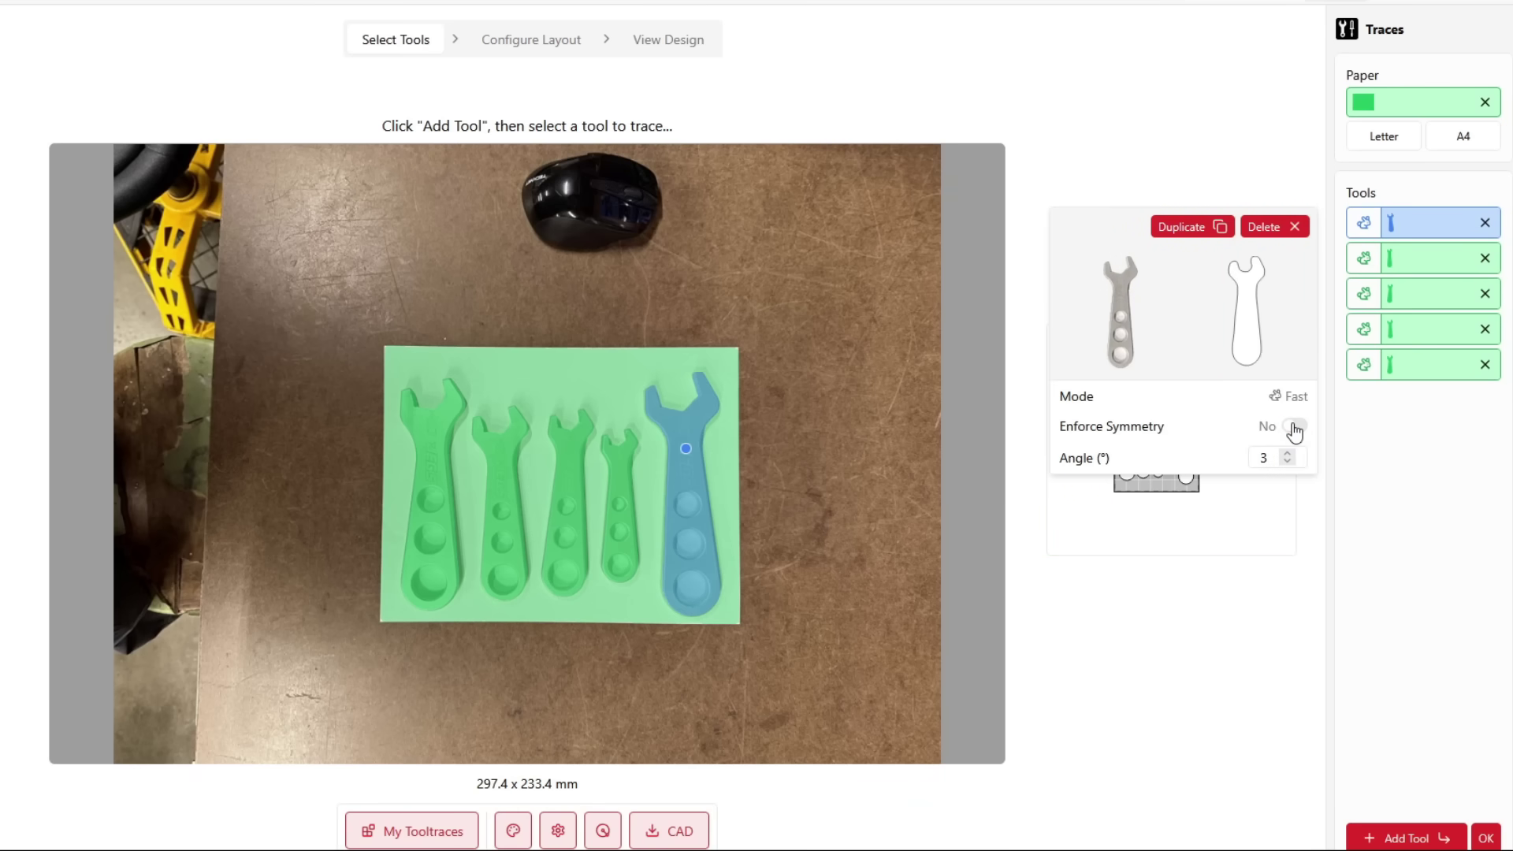
click(1411, 259)
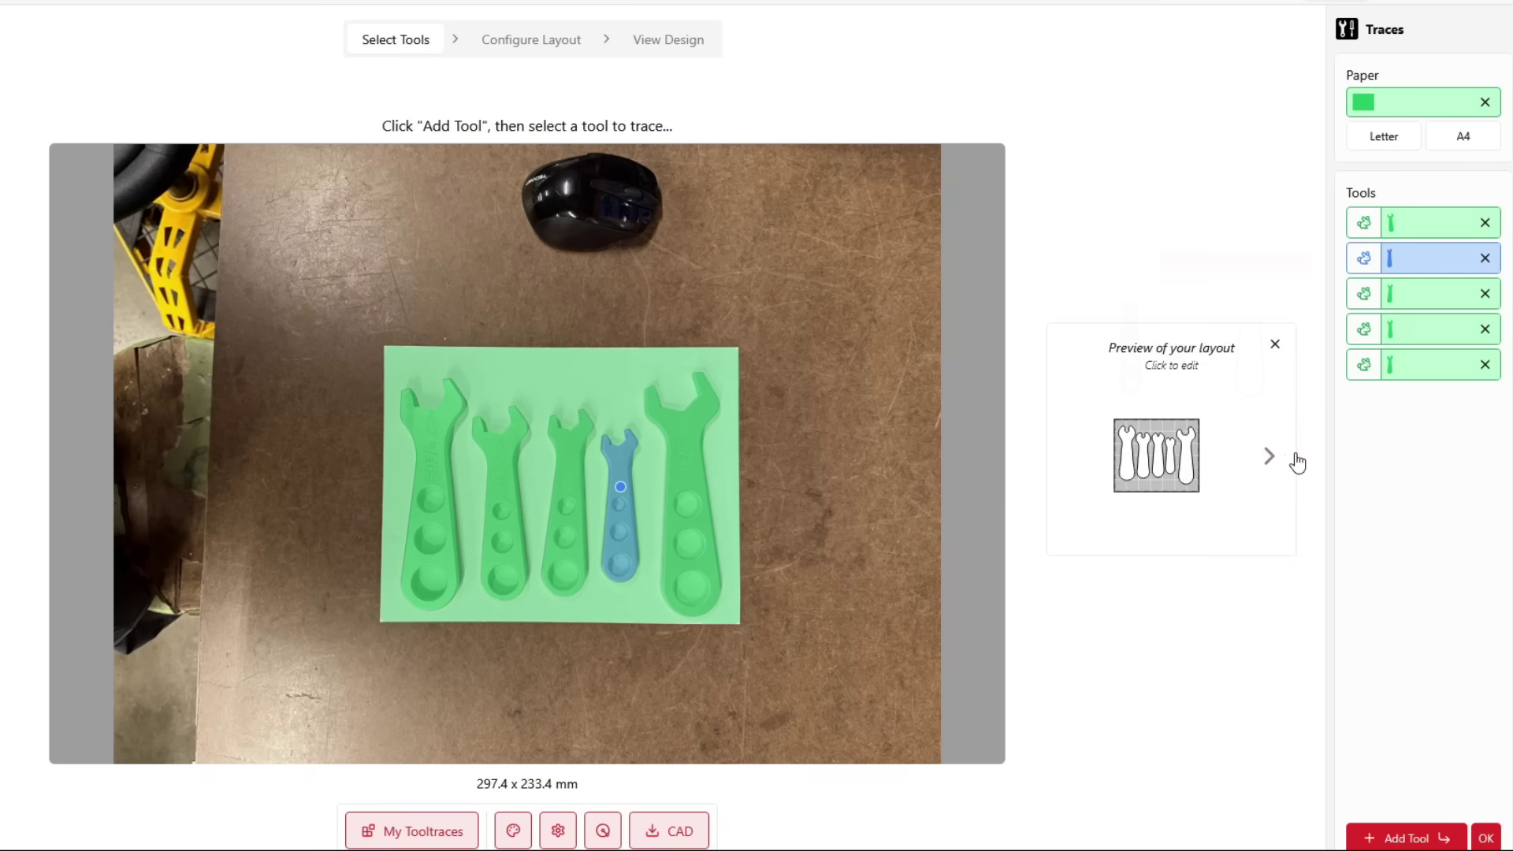
mouse_move(1401, 254)
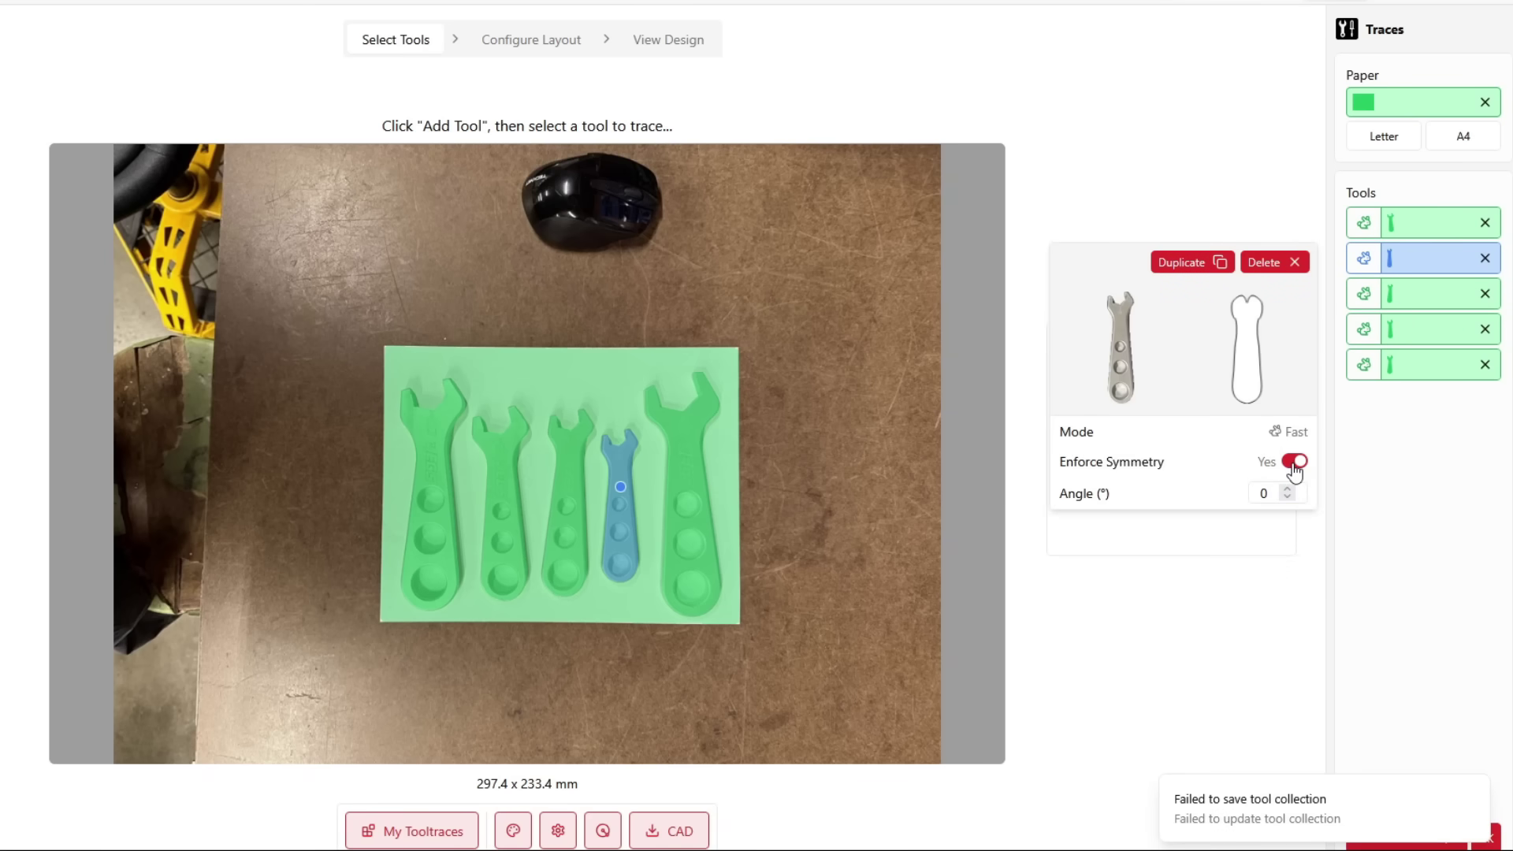
click(1418, 295)
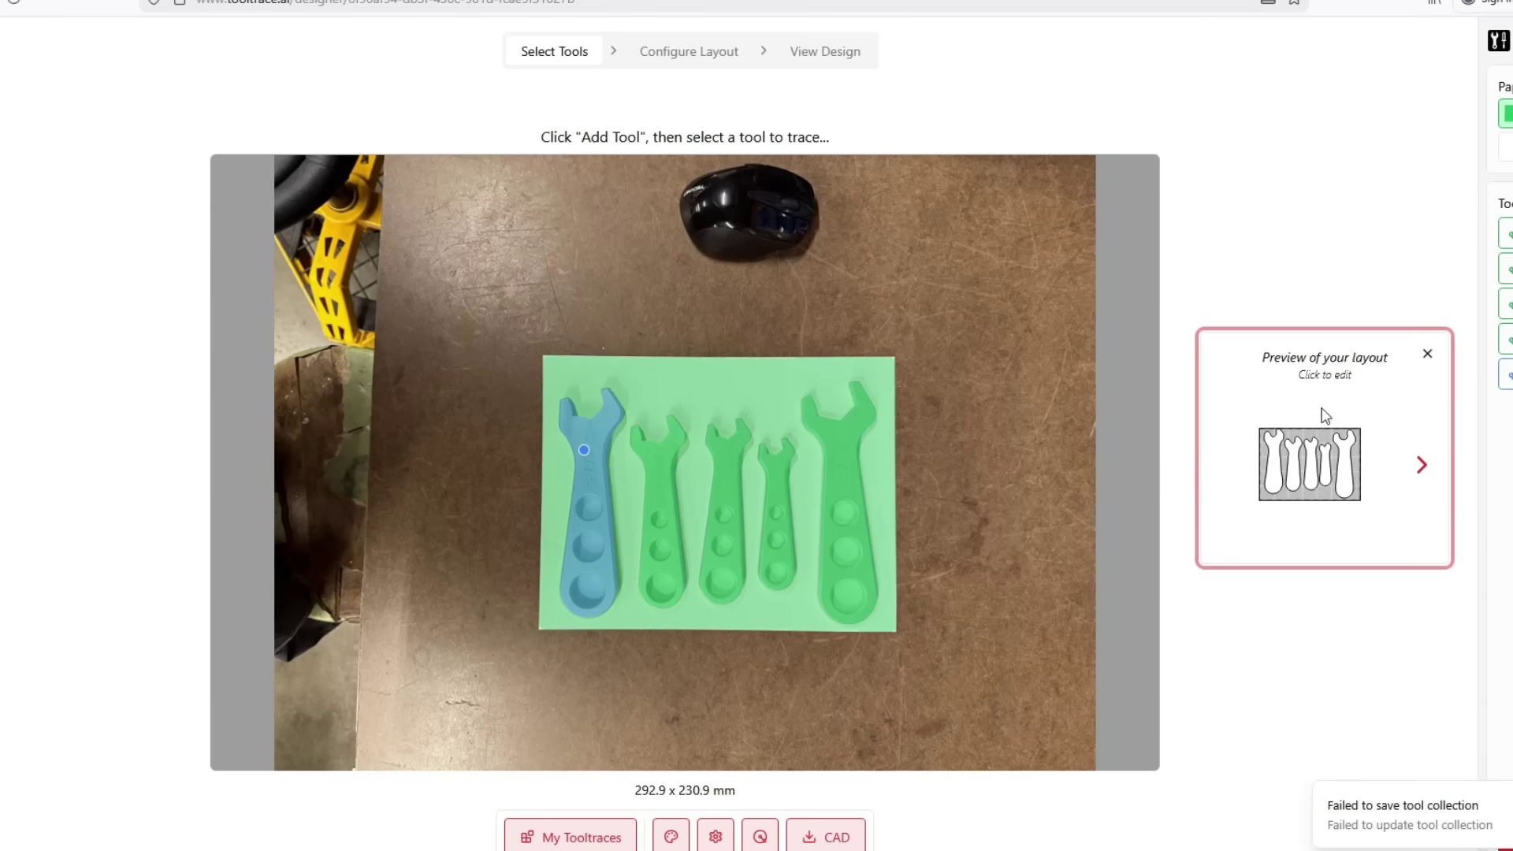
Open the layout for editing and shift the two largest wrenches inward toward the smaller ones.
click(1326, 415)
click(773, 519)
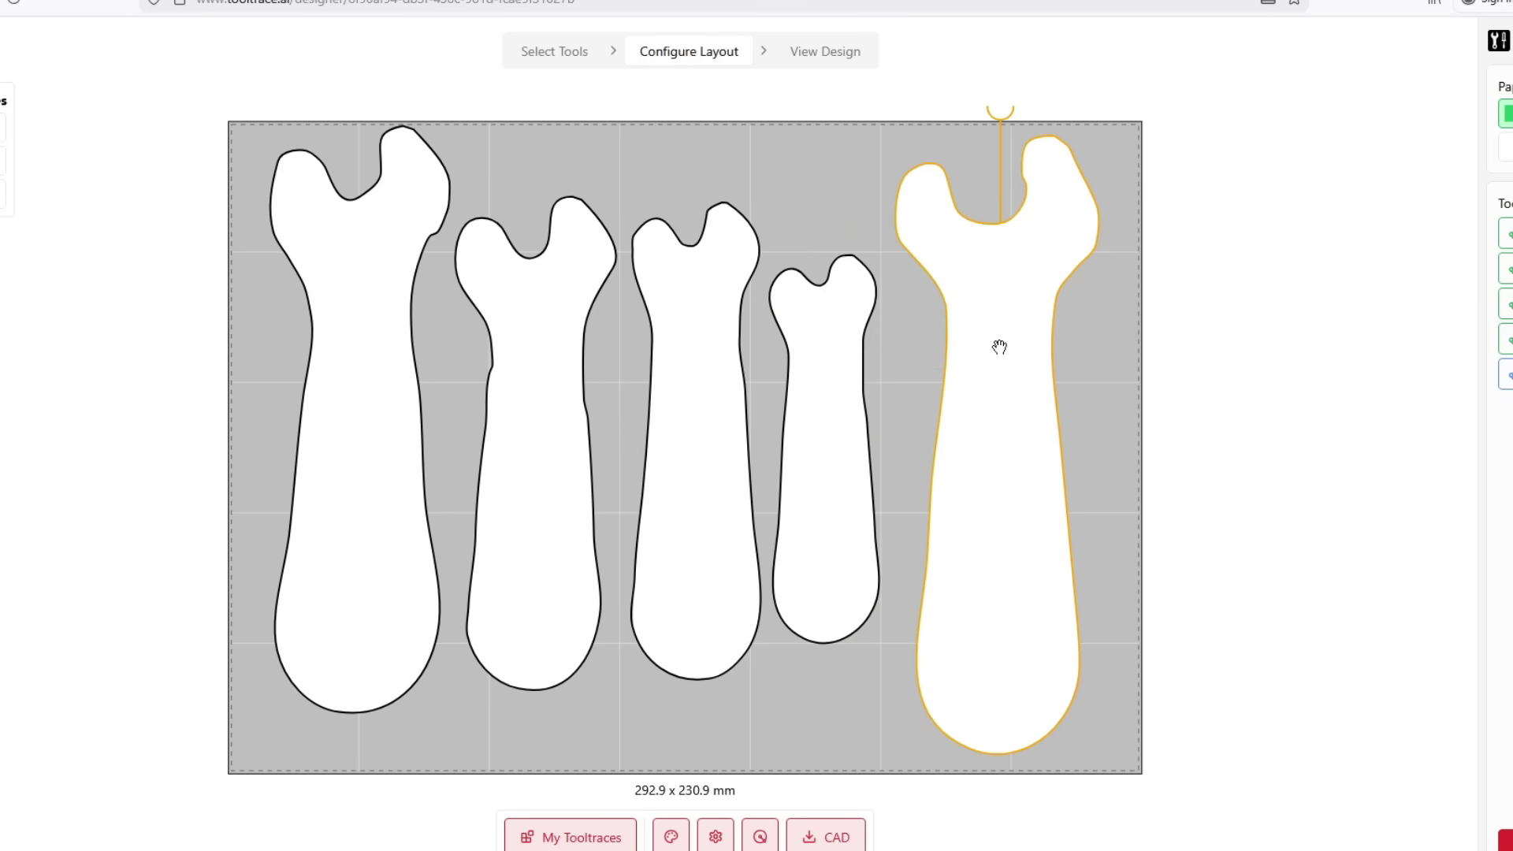
drag(999, 346, 967, 330)
drag(351, 388, 386, 370)
drag(906, 370, 741, 455)
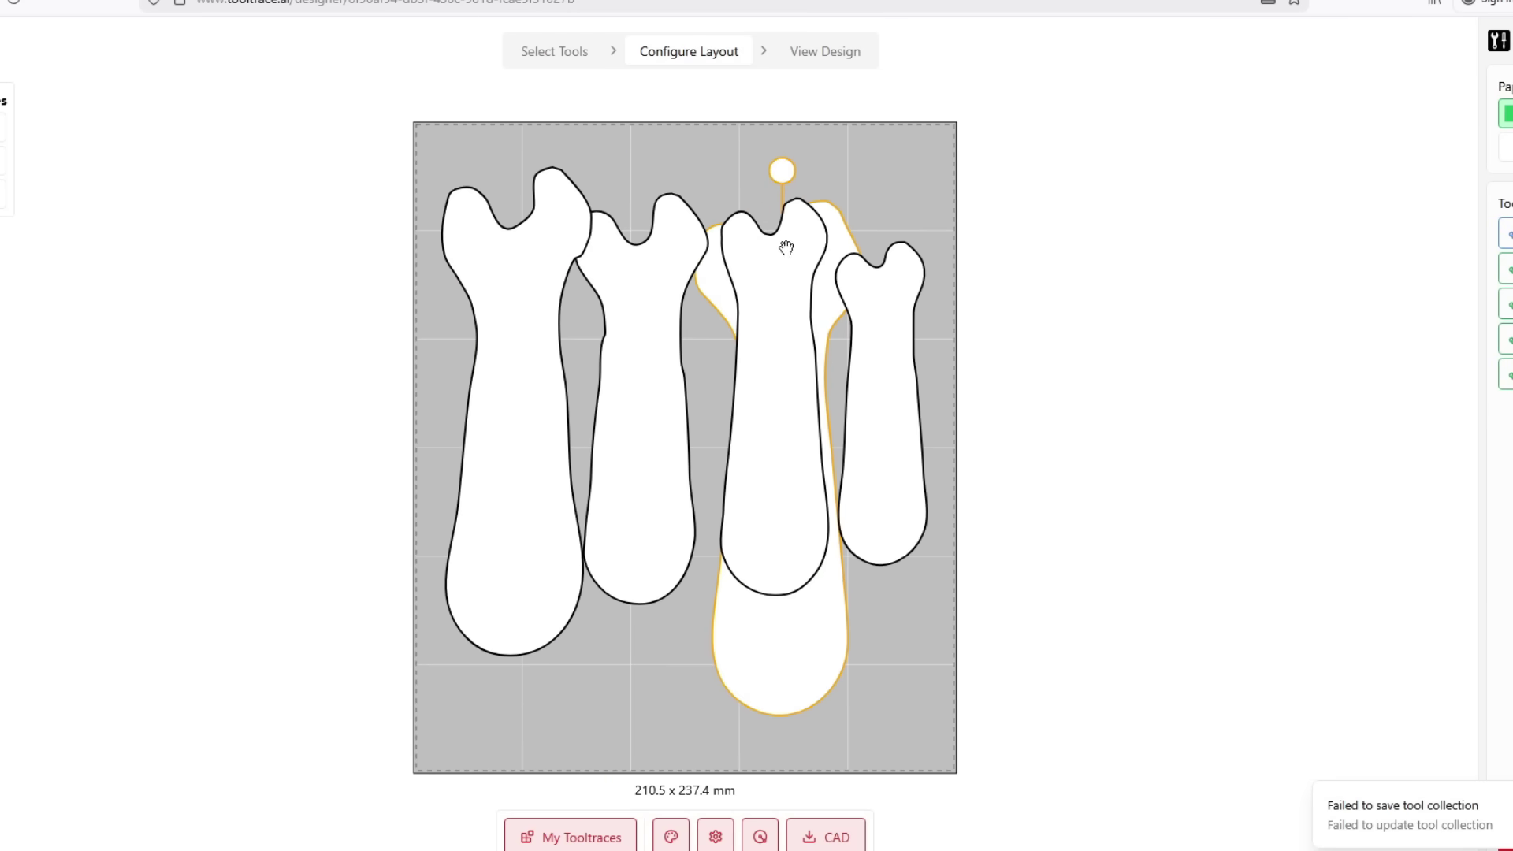
Rotate one large wrench to lie horizontally above the others and move the second large wrench to the far right.
drag(789, 166, 323, 421)
drag(931, 518, 914, 190)
click(409, 530)
drag(483, 546, 645, 500)
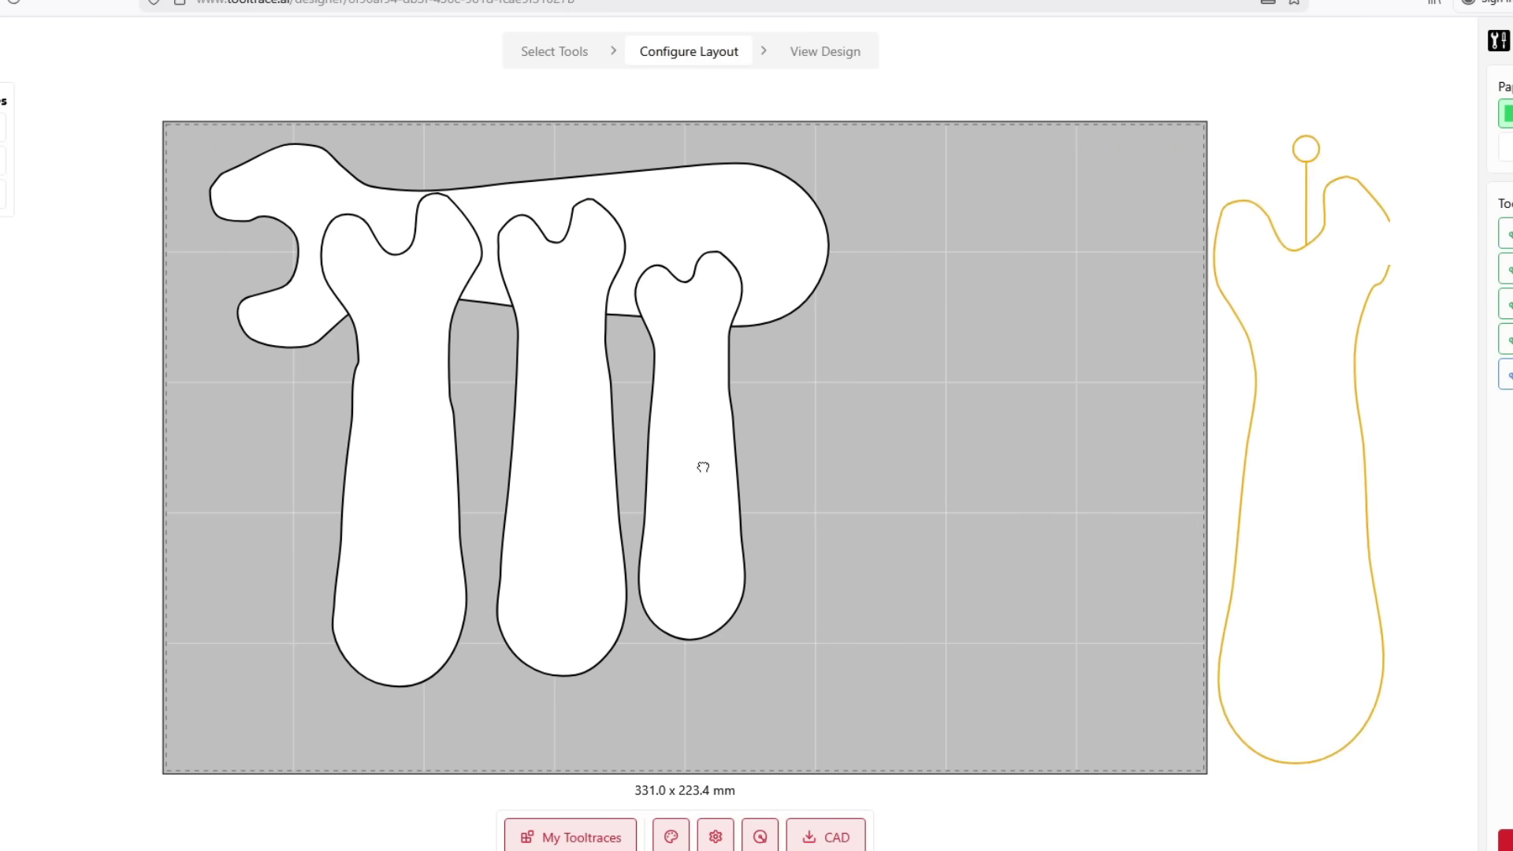
Rearrange the three smaller wrenches below the horizontal wrench, ordered from smallest to largest.
click(408, 466)
click(739, 466)
drag(739, 466, 281, 578)
click(452, 586)
drag(451, 586, 646, 579)
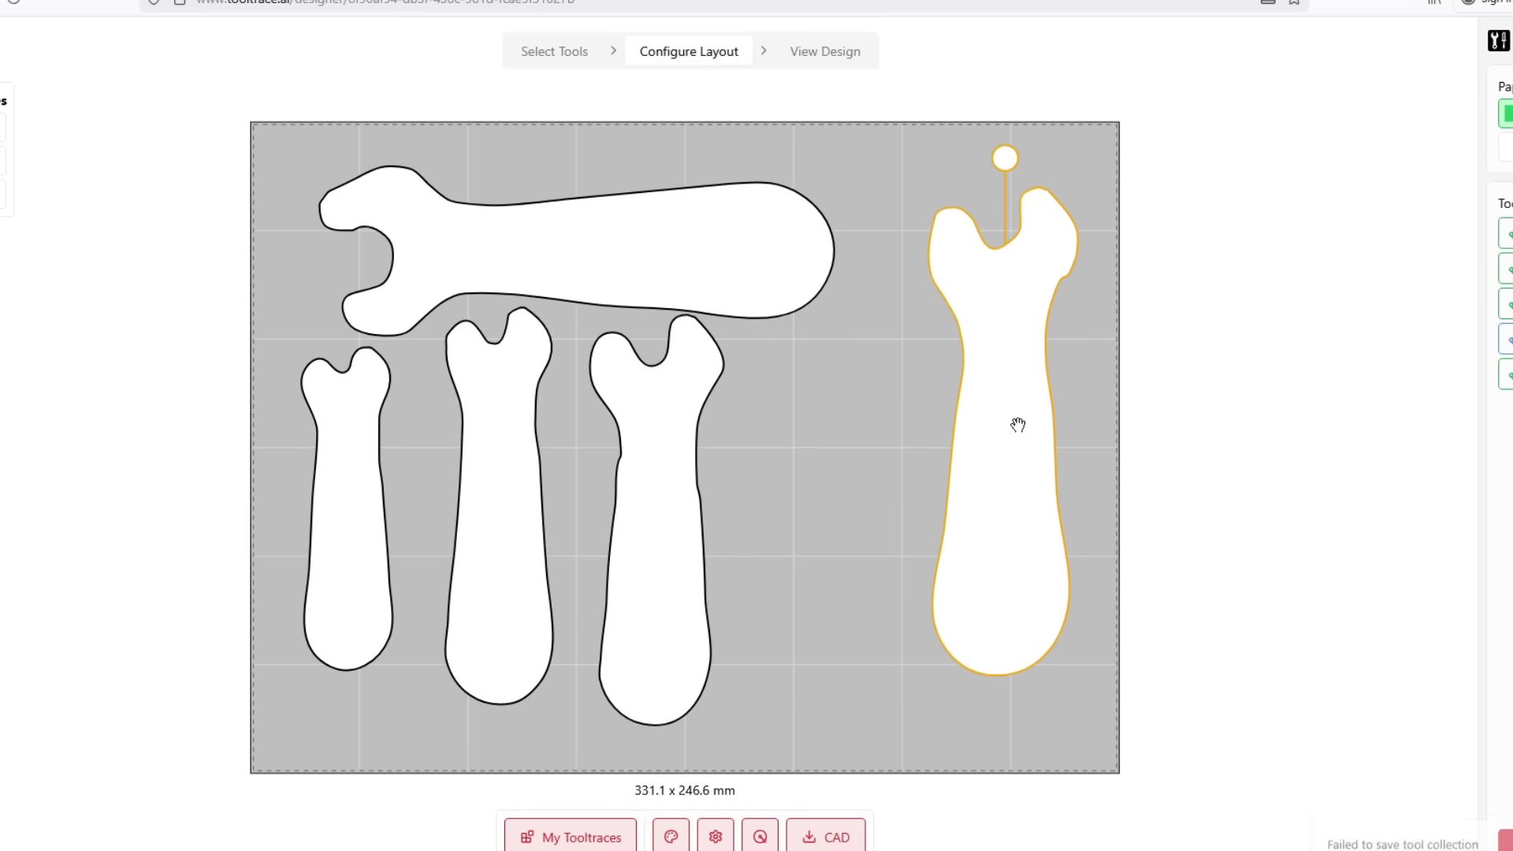
Bring the upright large wrench next to the three smaller ones and tighten the spacing around the horizontal wrench.
drag(1013, 426, 895, 517)
click(719, 256)
drag(719, 256, 699, 243)
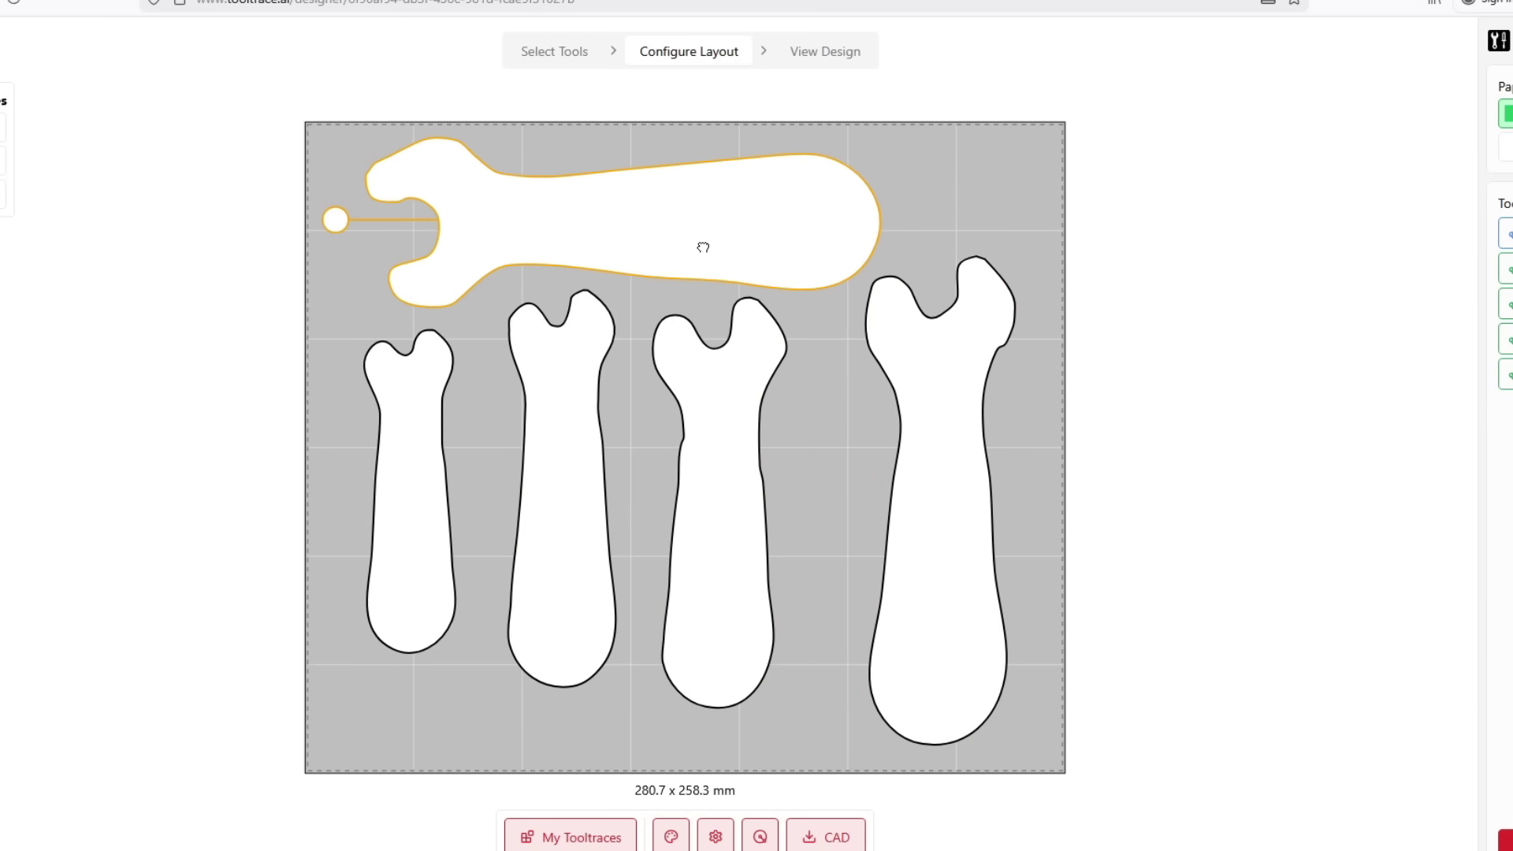
click(662, 347)
drag(432, 500, 717, 552)
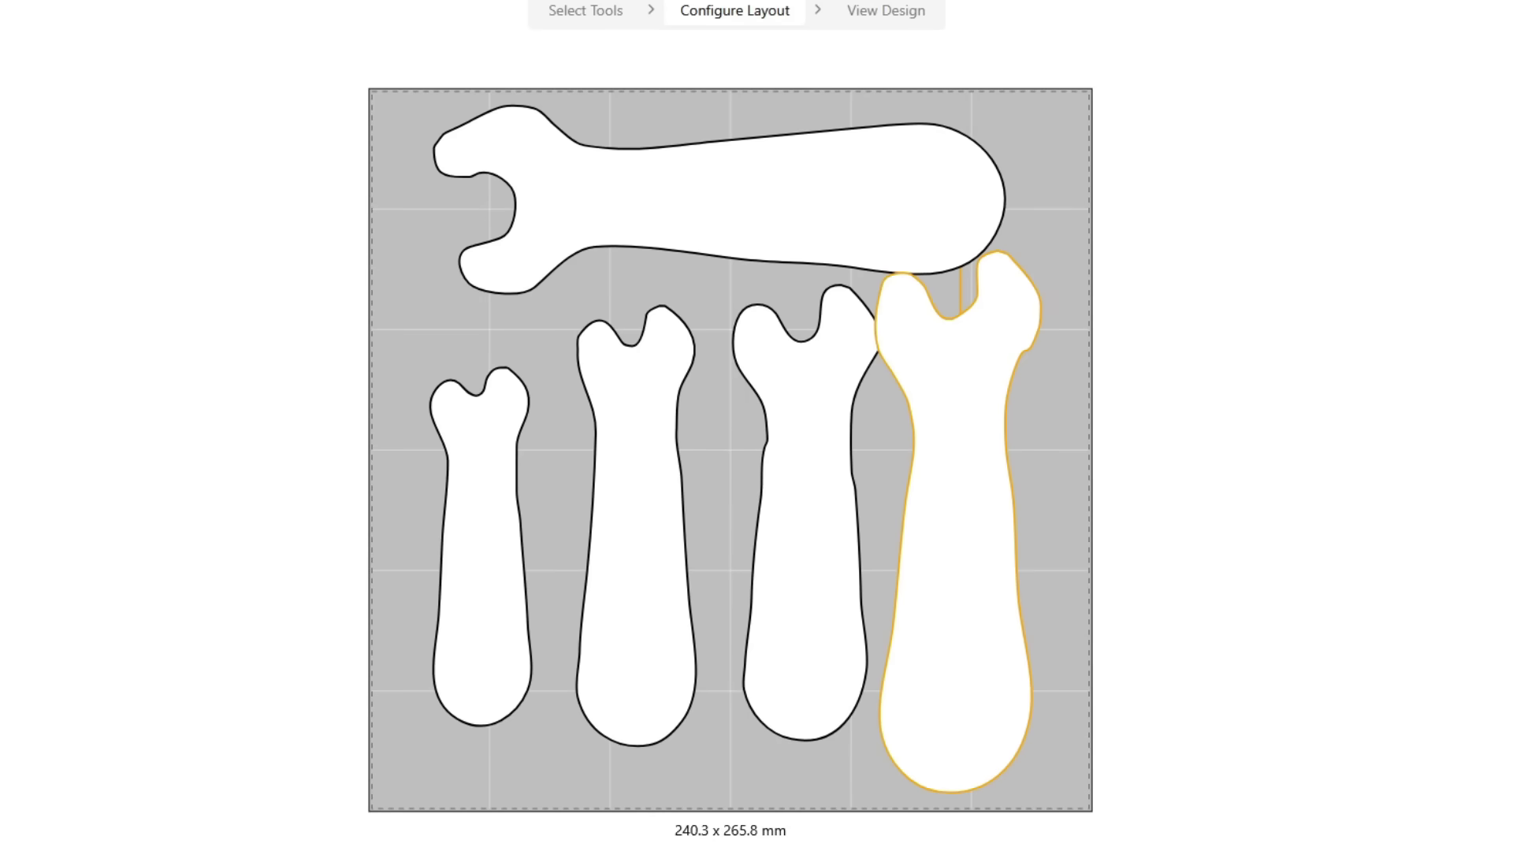
Move the upright large wrench clear of its smaller neighbour and raise the horizontal wrench so the outlines do not overlap.
drag(957, 526, 967, 491)
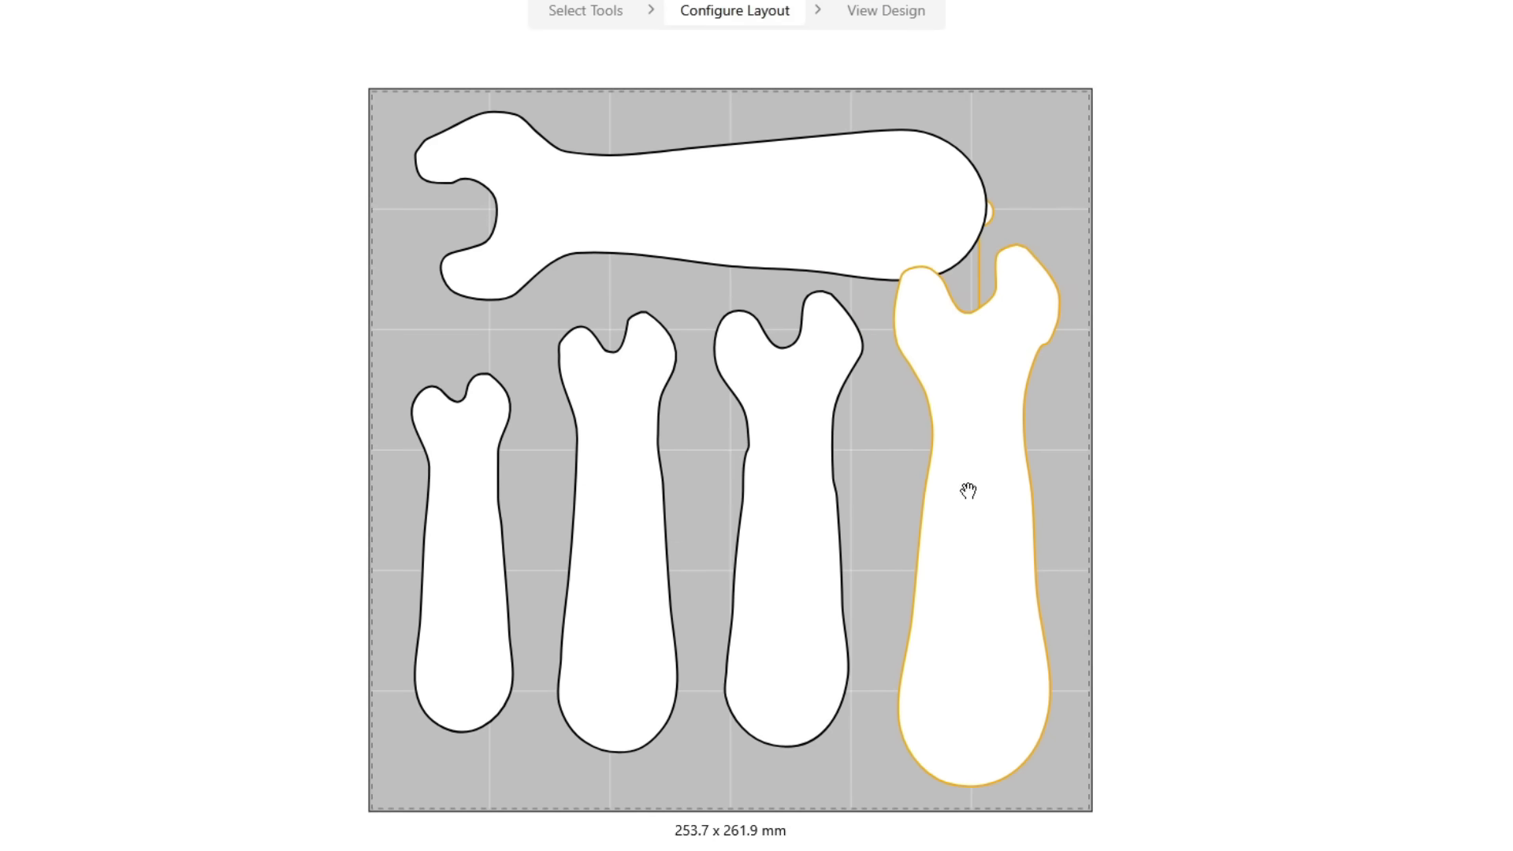
click(801, 240)
drag(800, 240, 811, 223)
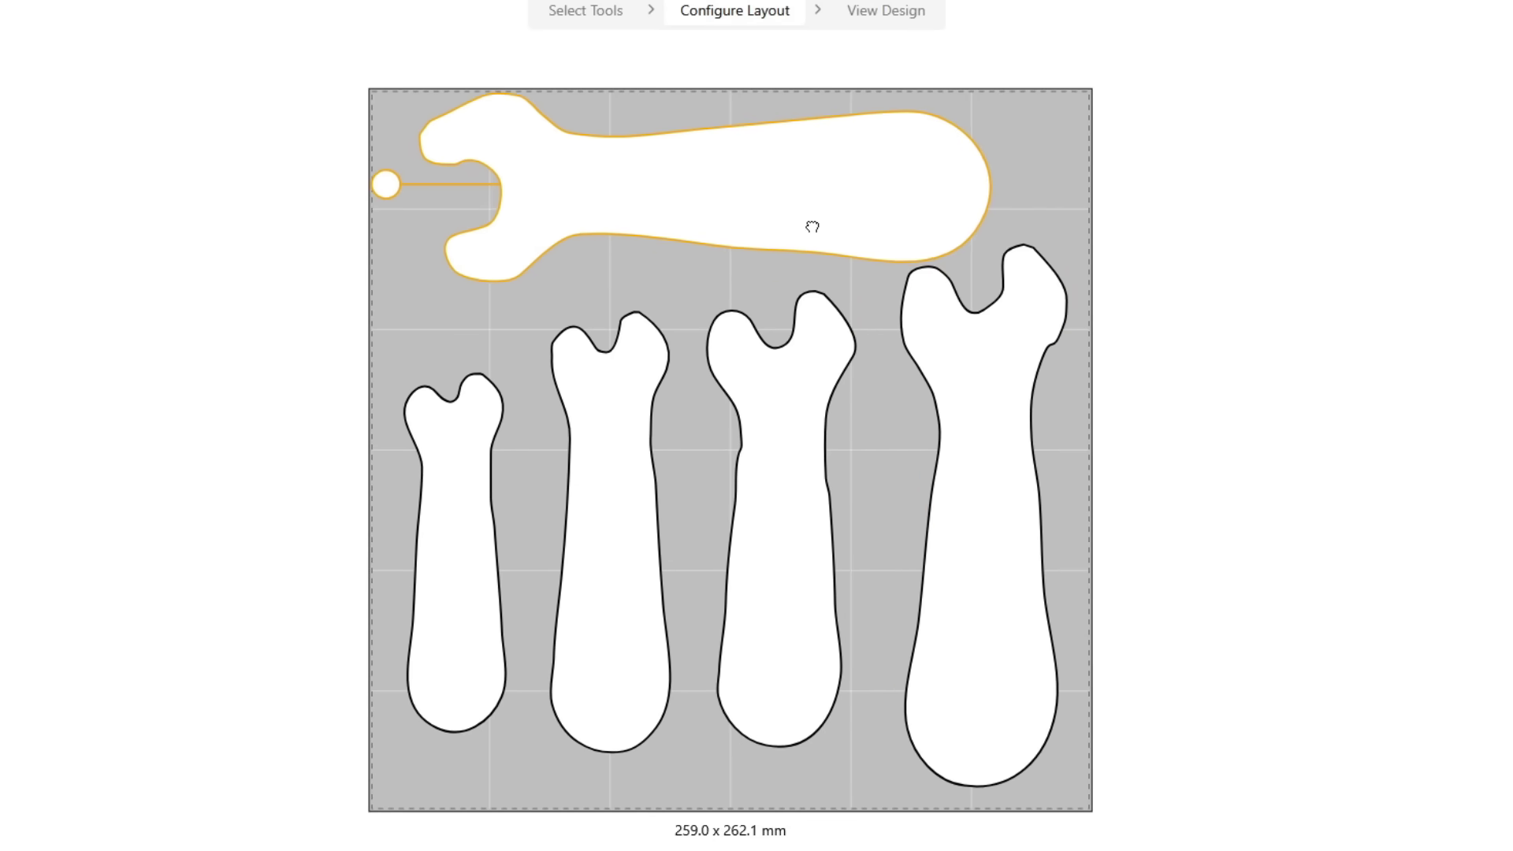
click(835, 356)
click(910, 305)
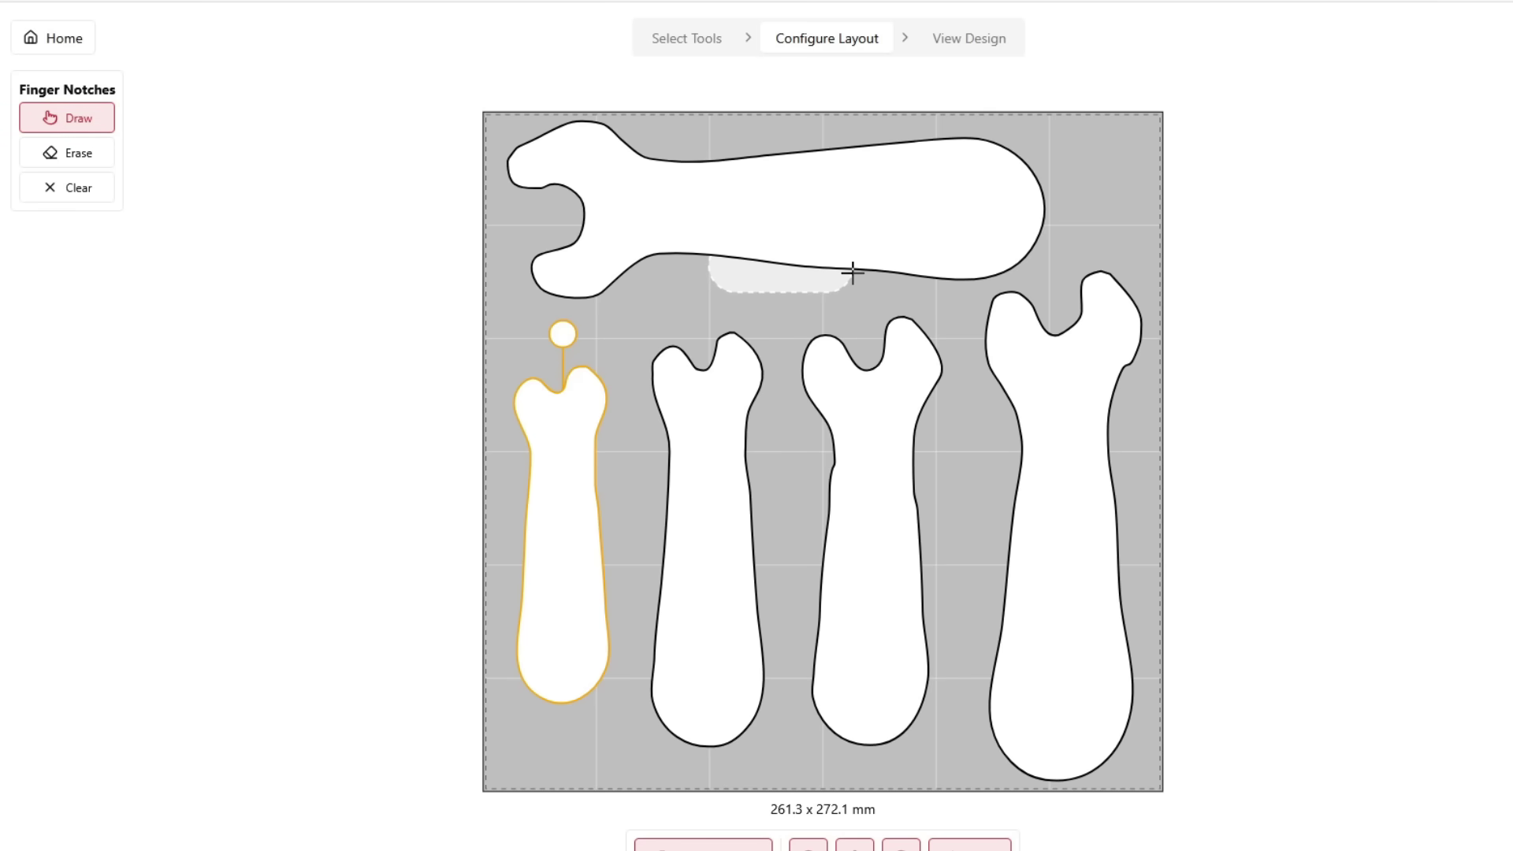
Draw finger notches on both the lower and upper edges of the horizontal wrench's handle.
click(682, 155)
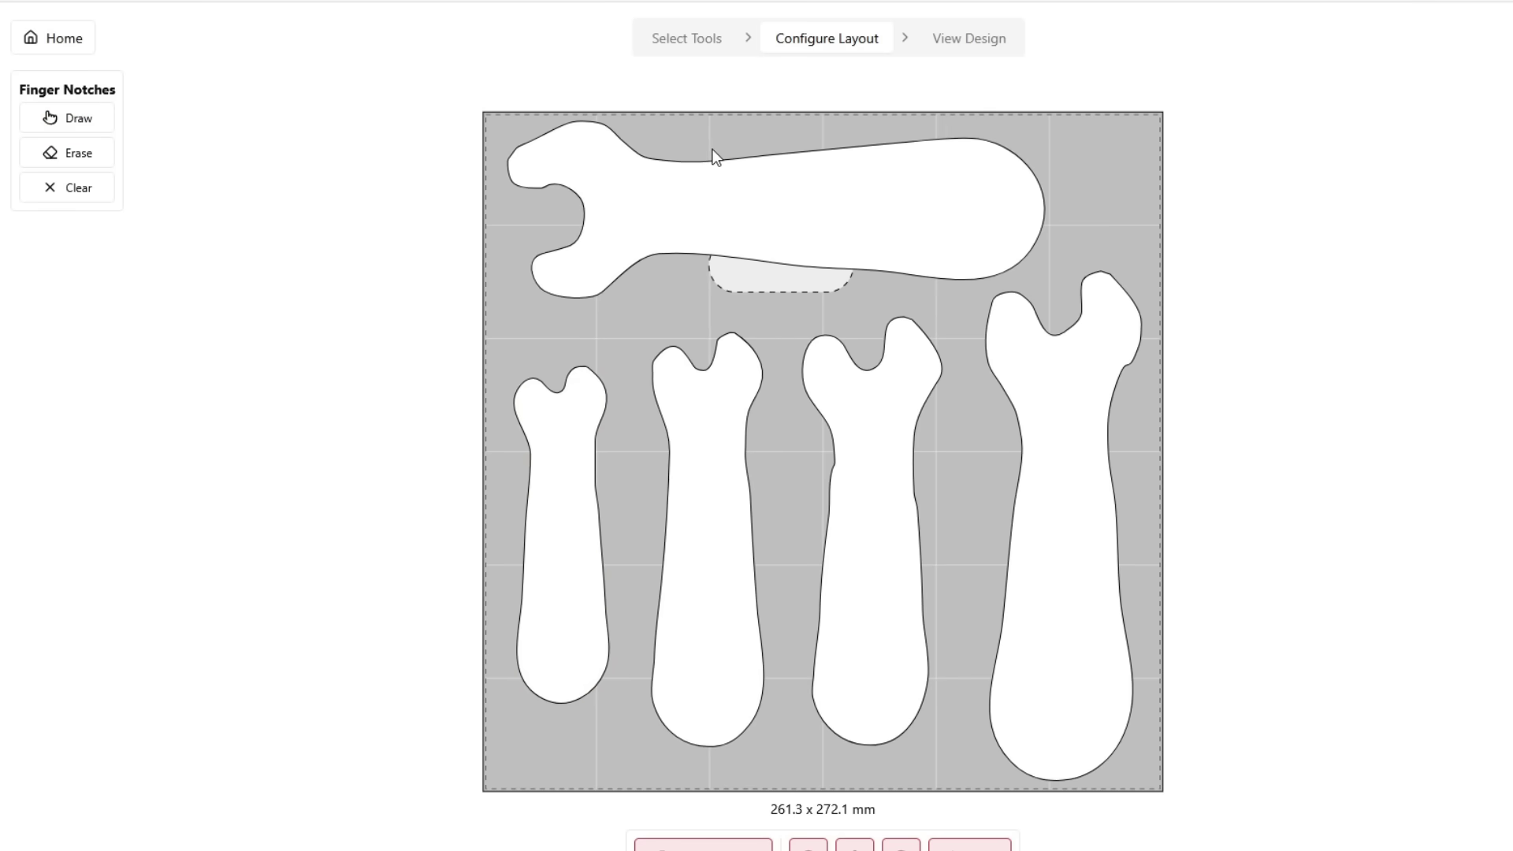
click(88, 122)
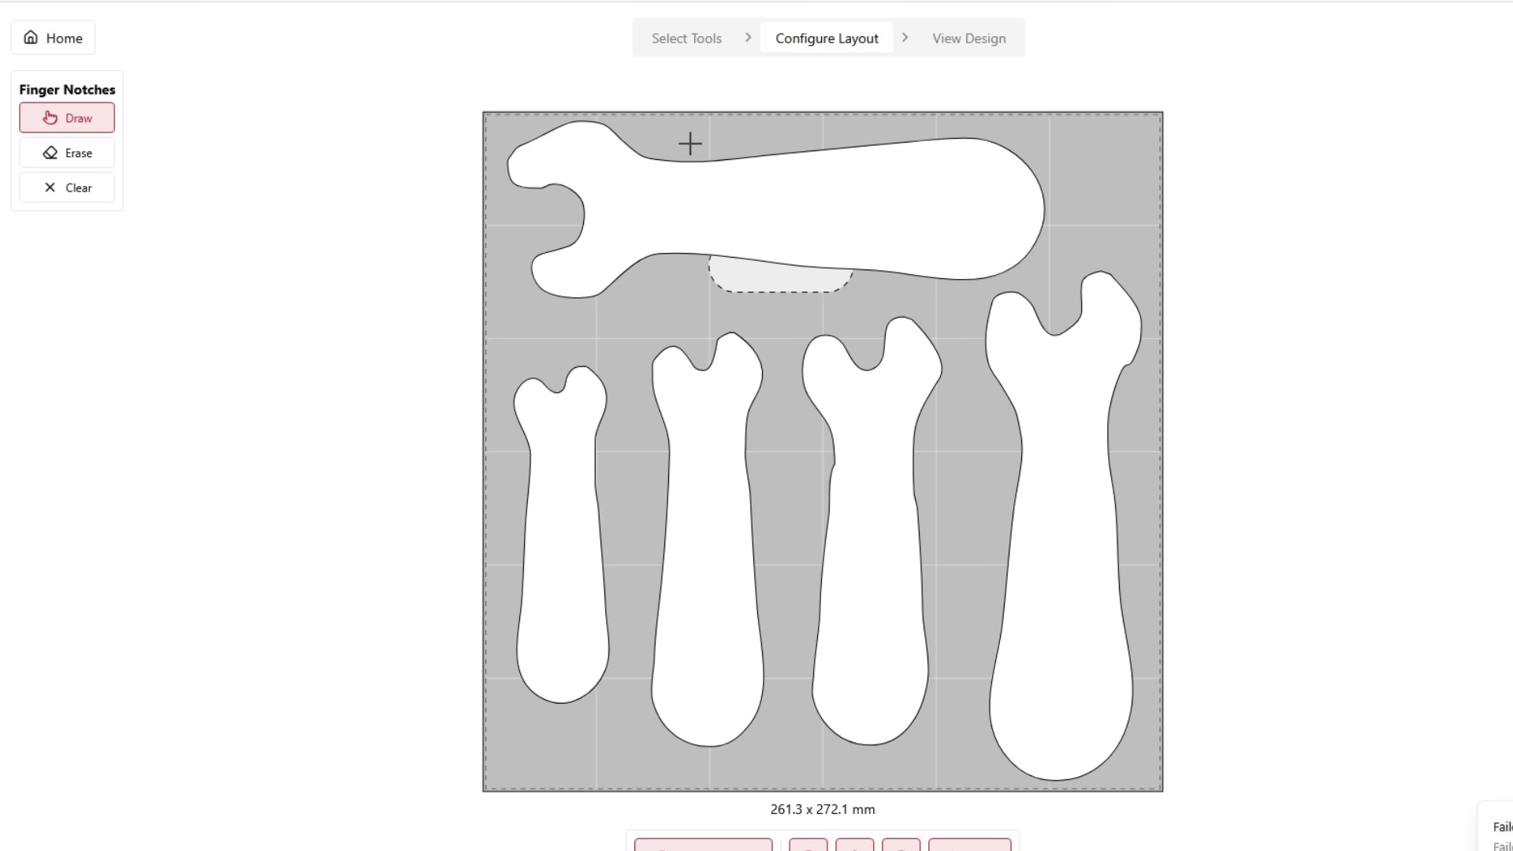
mouse_move(709, 156)
mouse_down()
mouse_move(777, 138)
mouse_move(848, 147)
mouse_up()
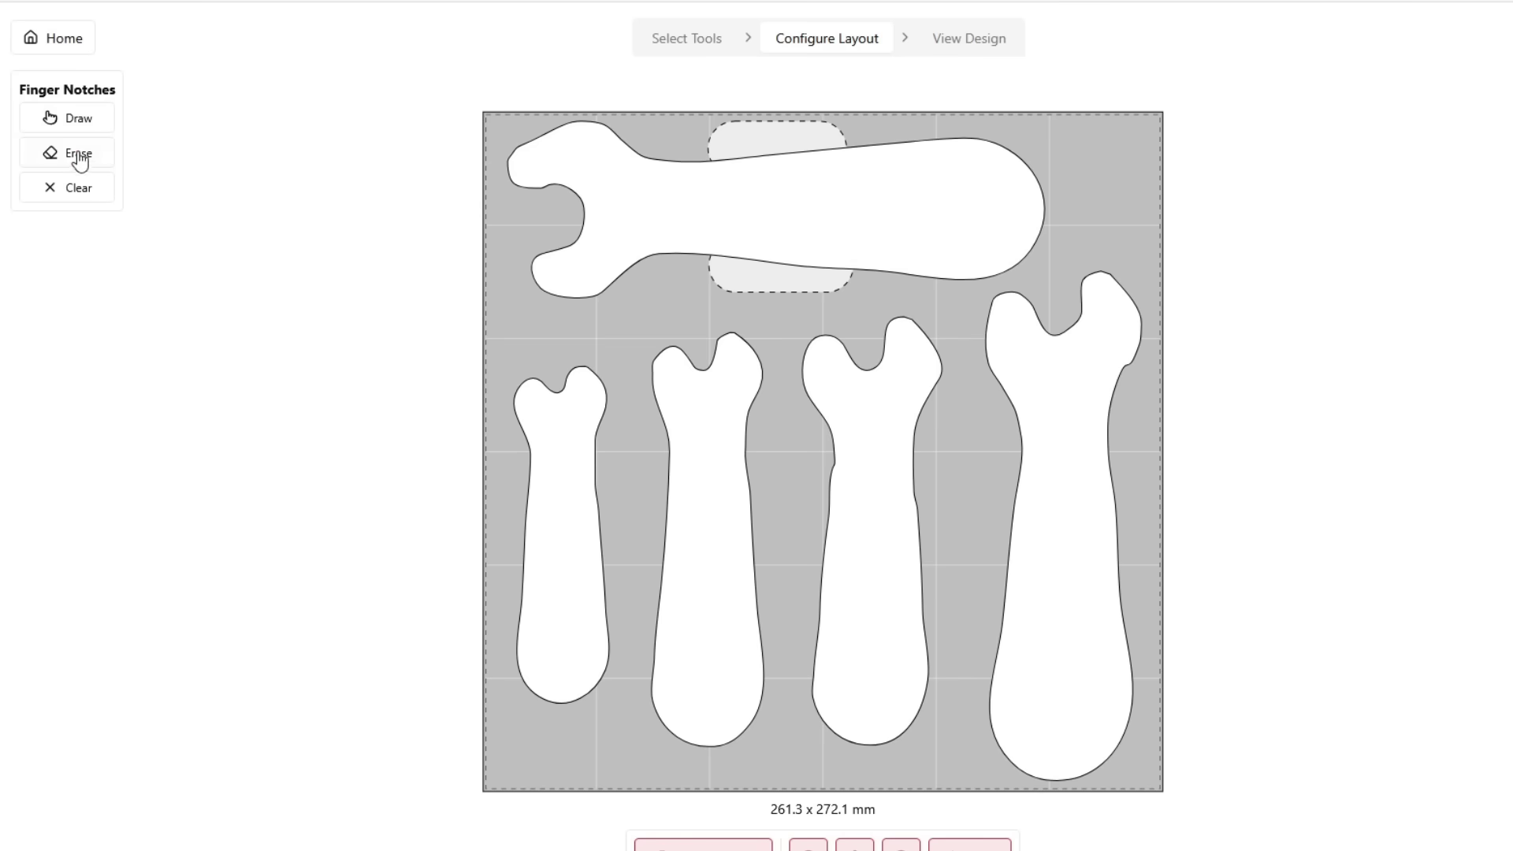
Draw a finger notch on each side of the smallest wrench's handle.
click(75, 122)
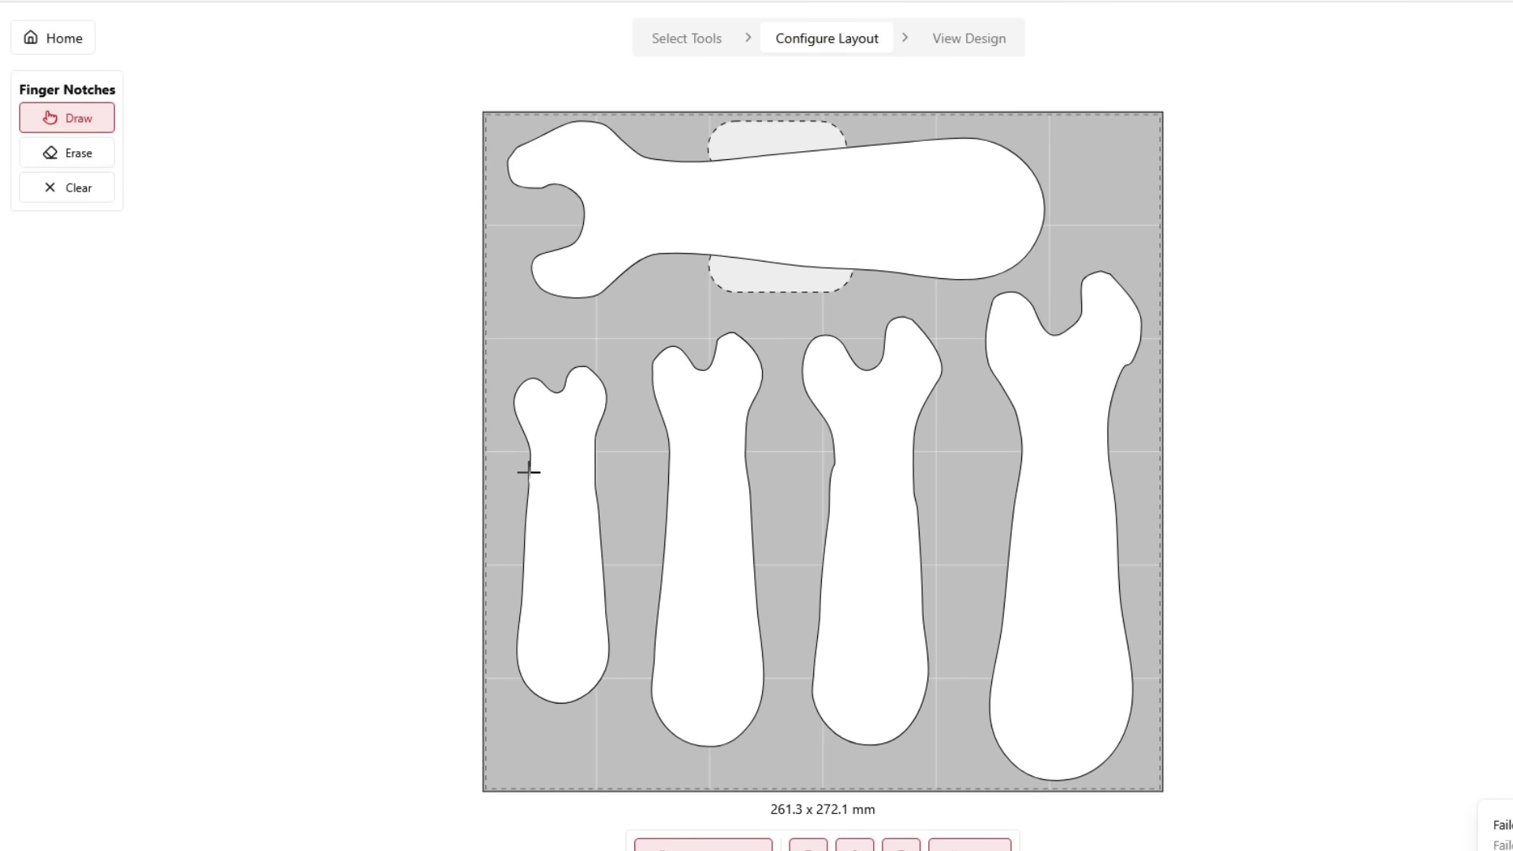
drag(525, 482, 523, 593)
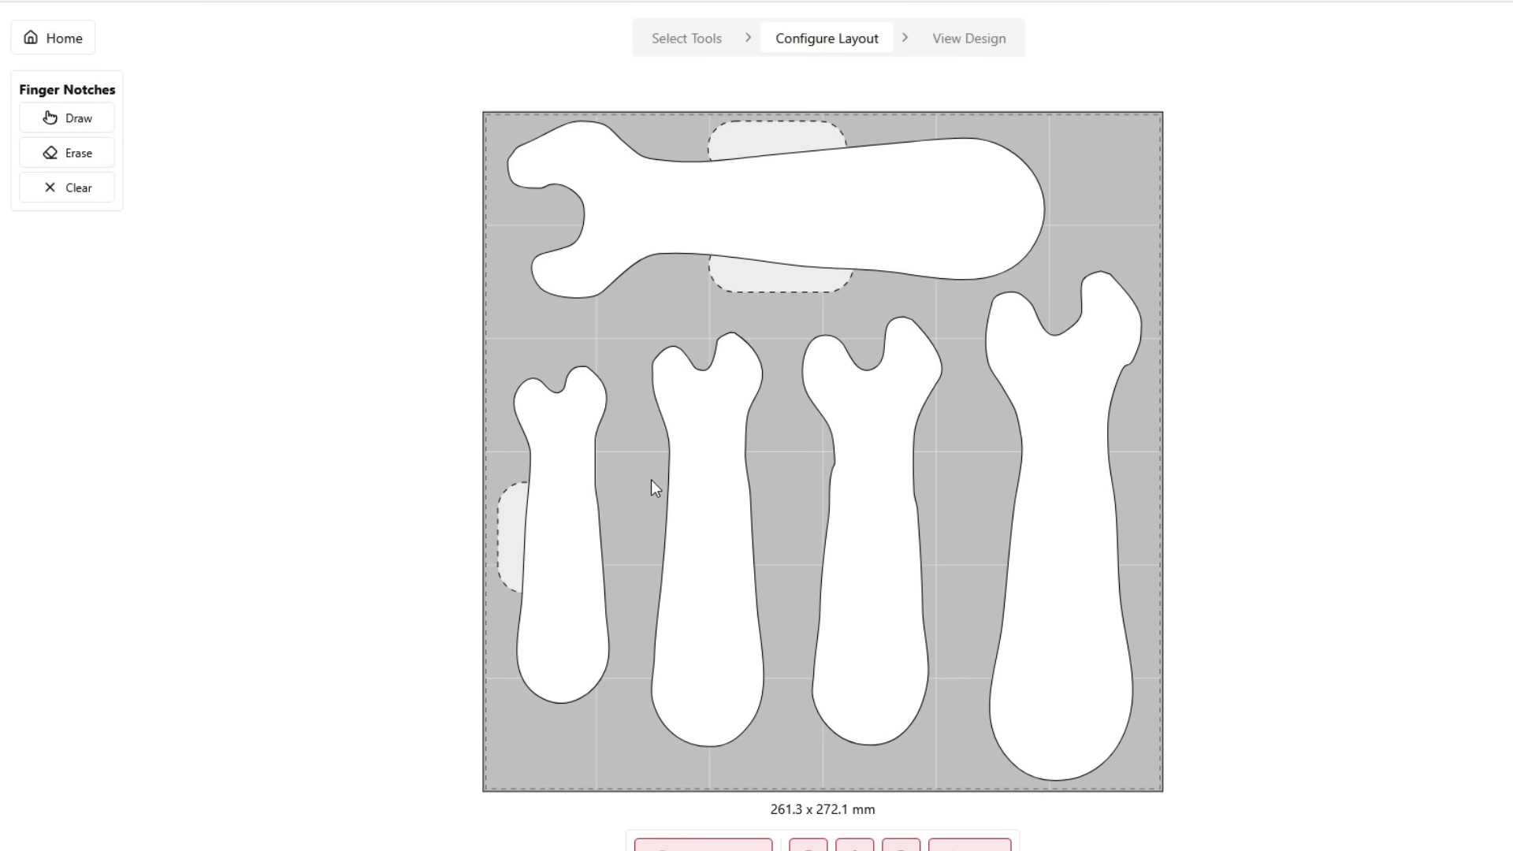
click(53, 116)
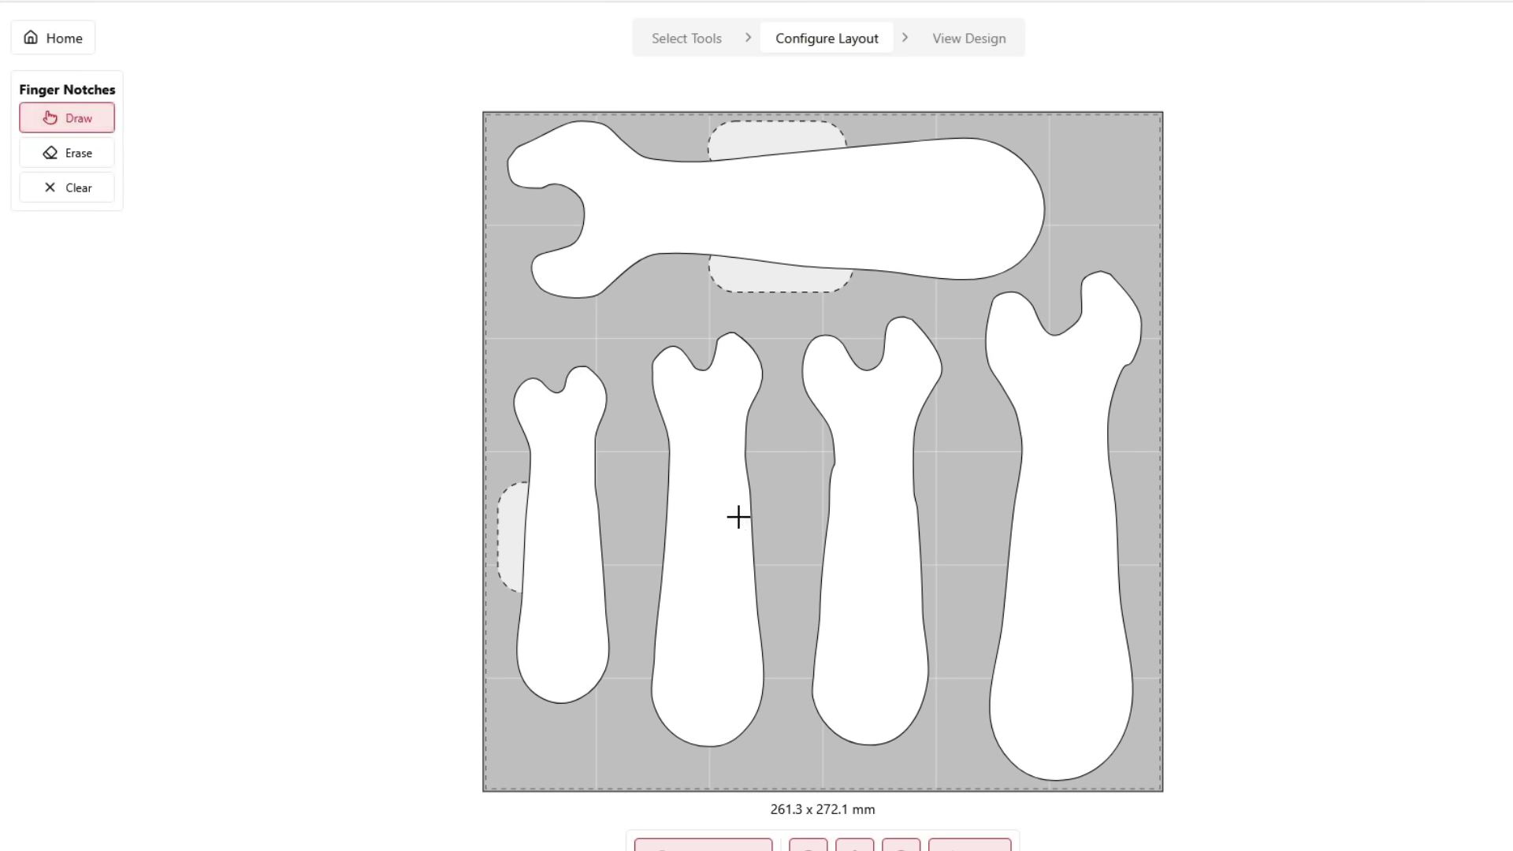
drag(596, 483, 601, 593)
Draw finger notches on both sides of the second-smallest wrench's handle and nudge the right notch upward to line up with the left one.
click(96, 127)
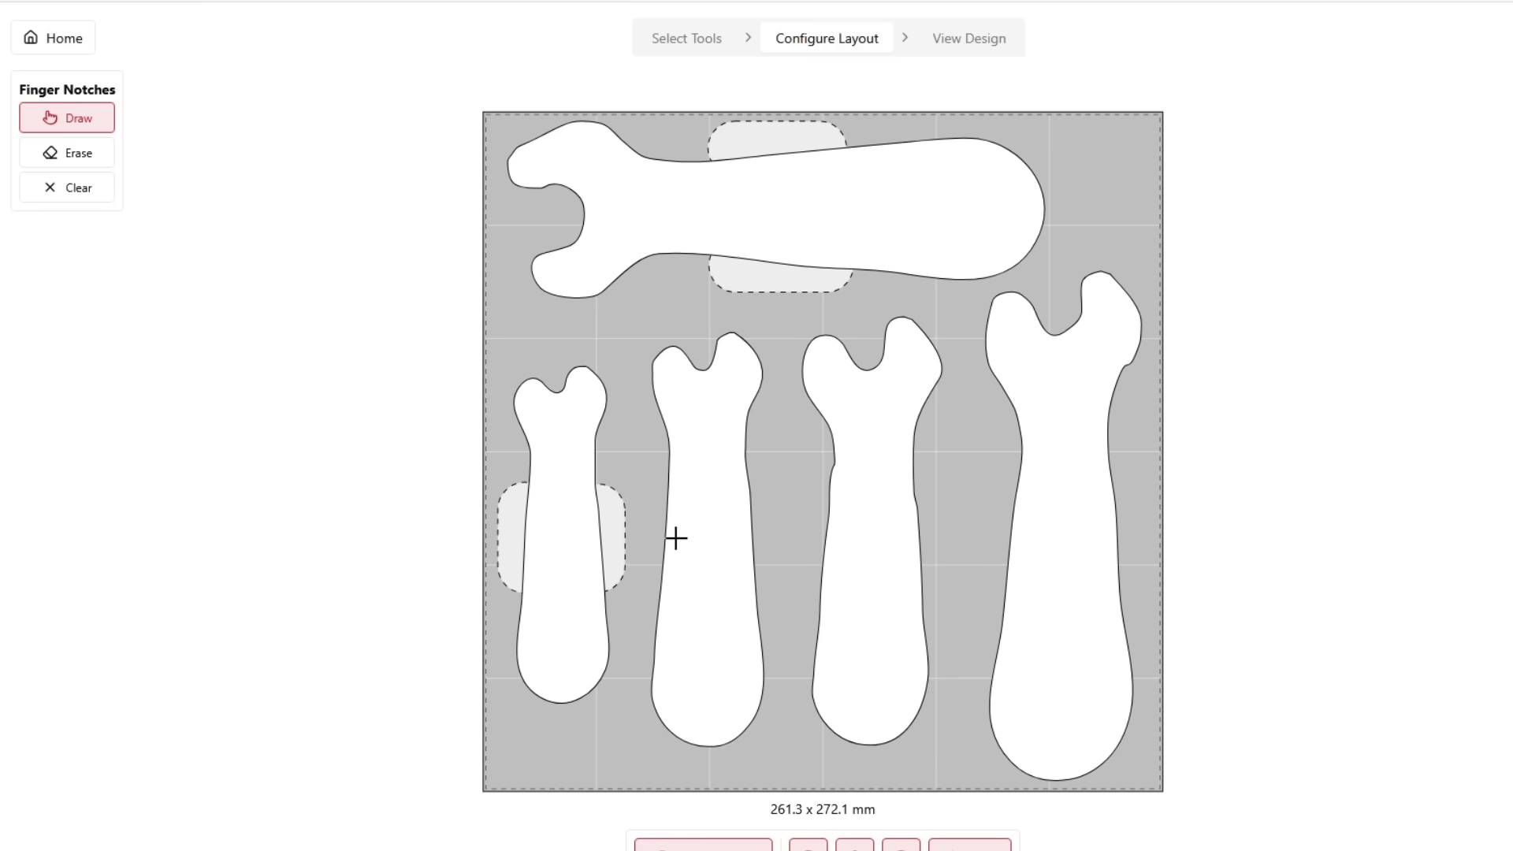
drag(669, 488, 672, 595)
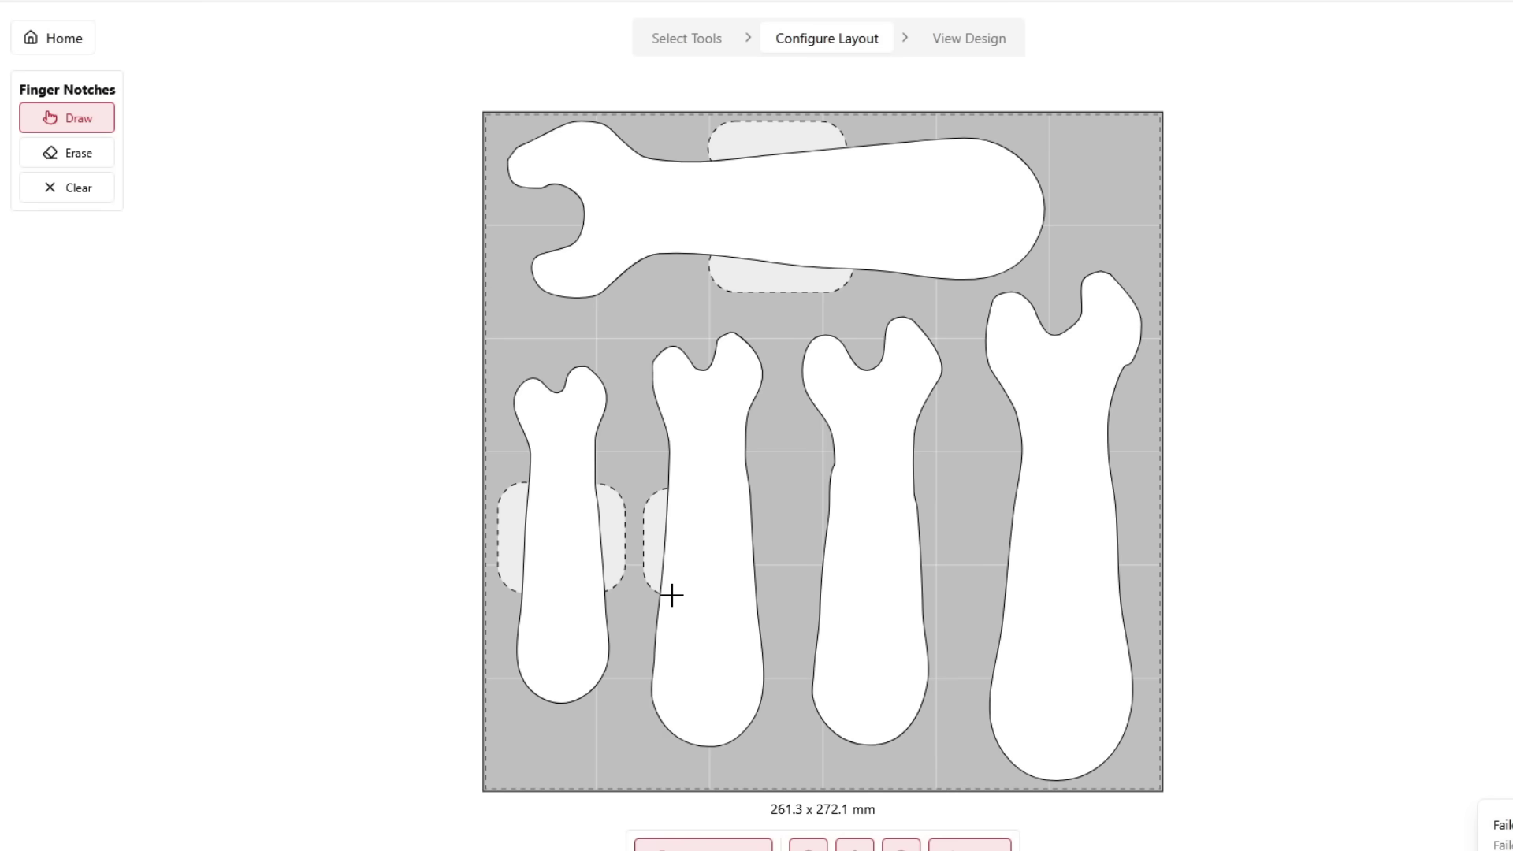
click(93, 126)
drag(750, 492, 751, 599)
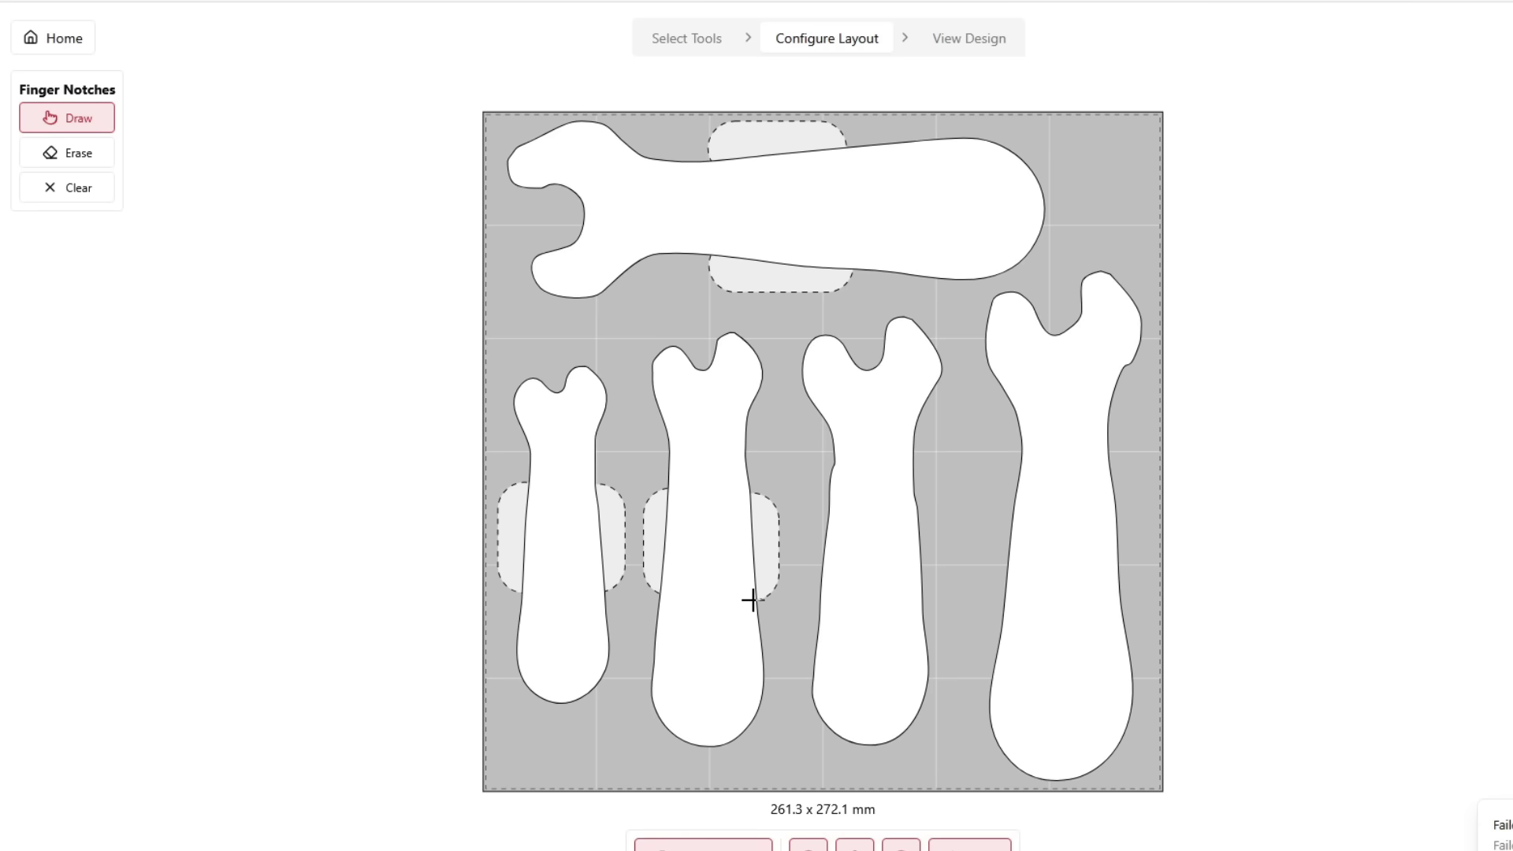
click(75, 116)
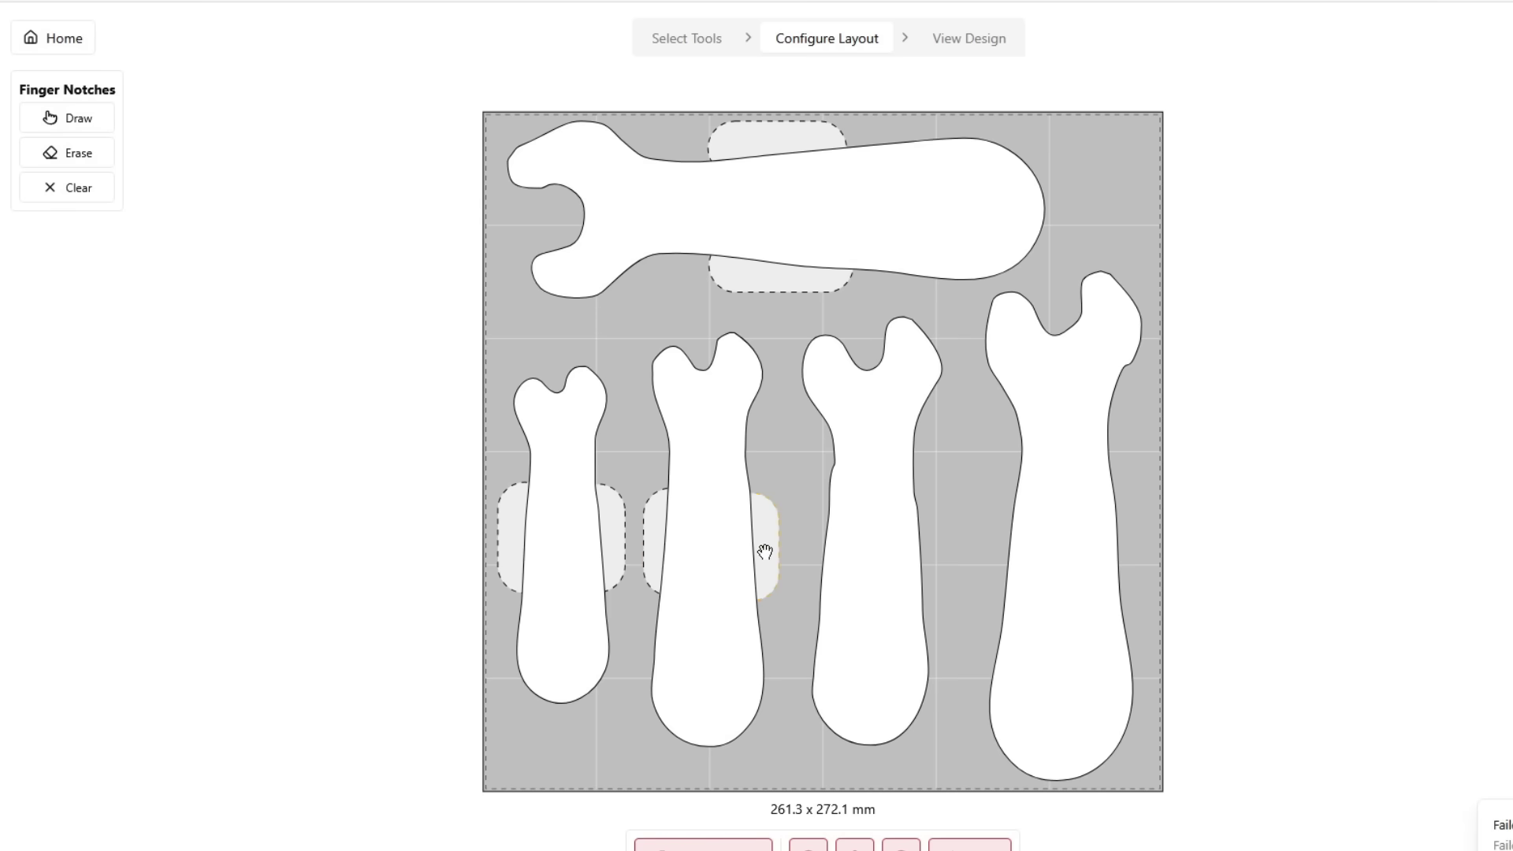
mouse_move(770, 552)
mouse_down()
mouse_move(808, 530)
mouse_move(770, 545)
mouse_up()
click(951, 276)
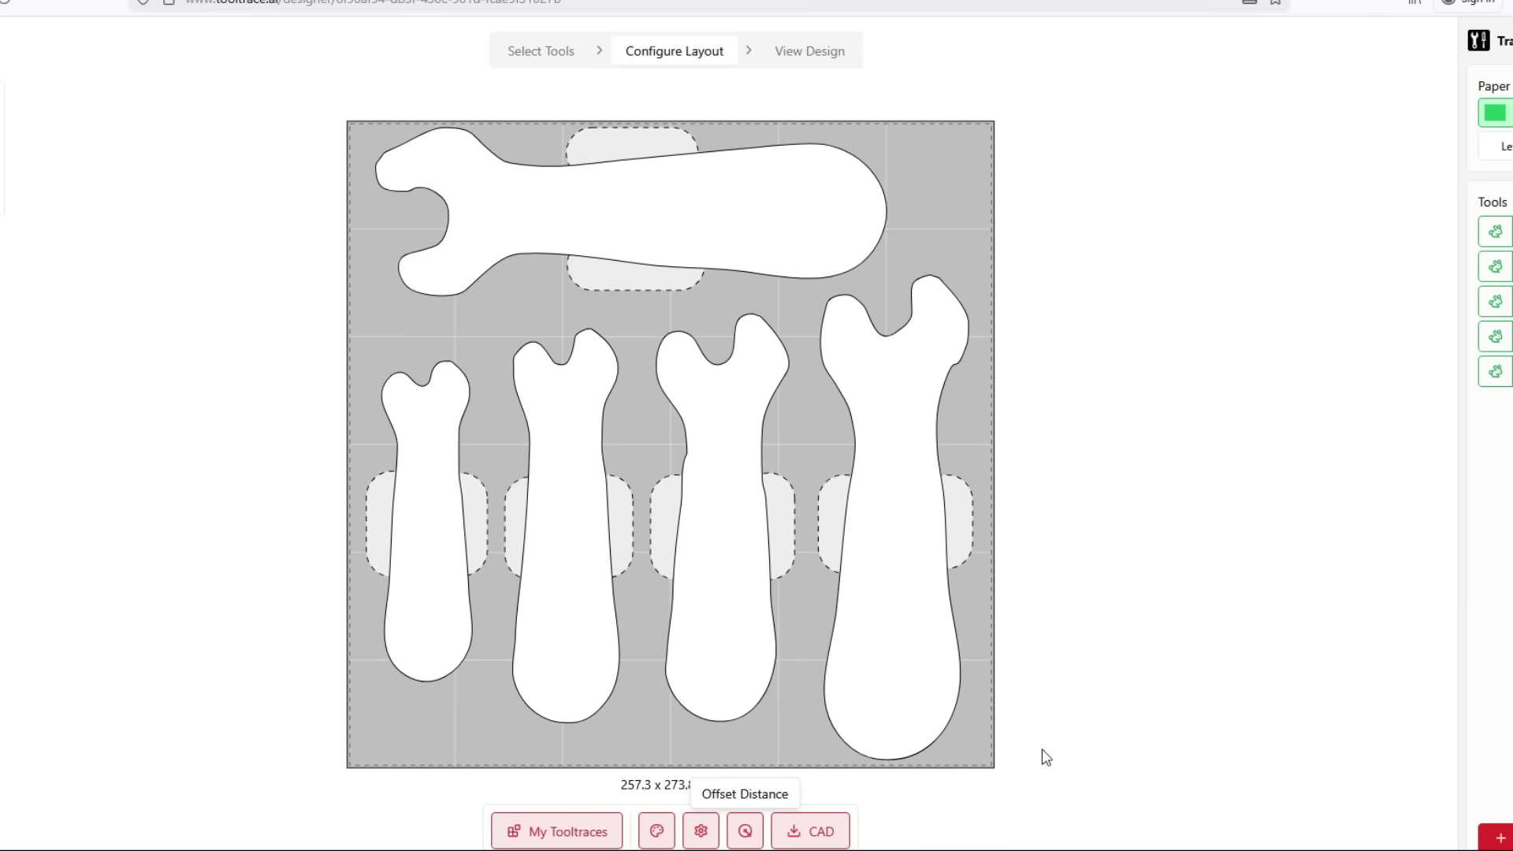
Look through the layout's colour choices and open the design settings.
click(655, 833)
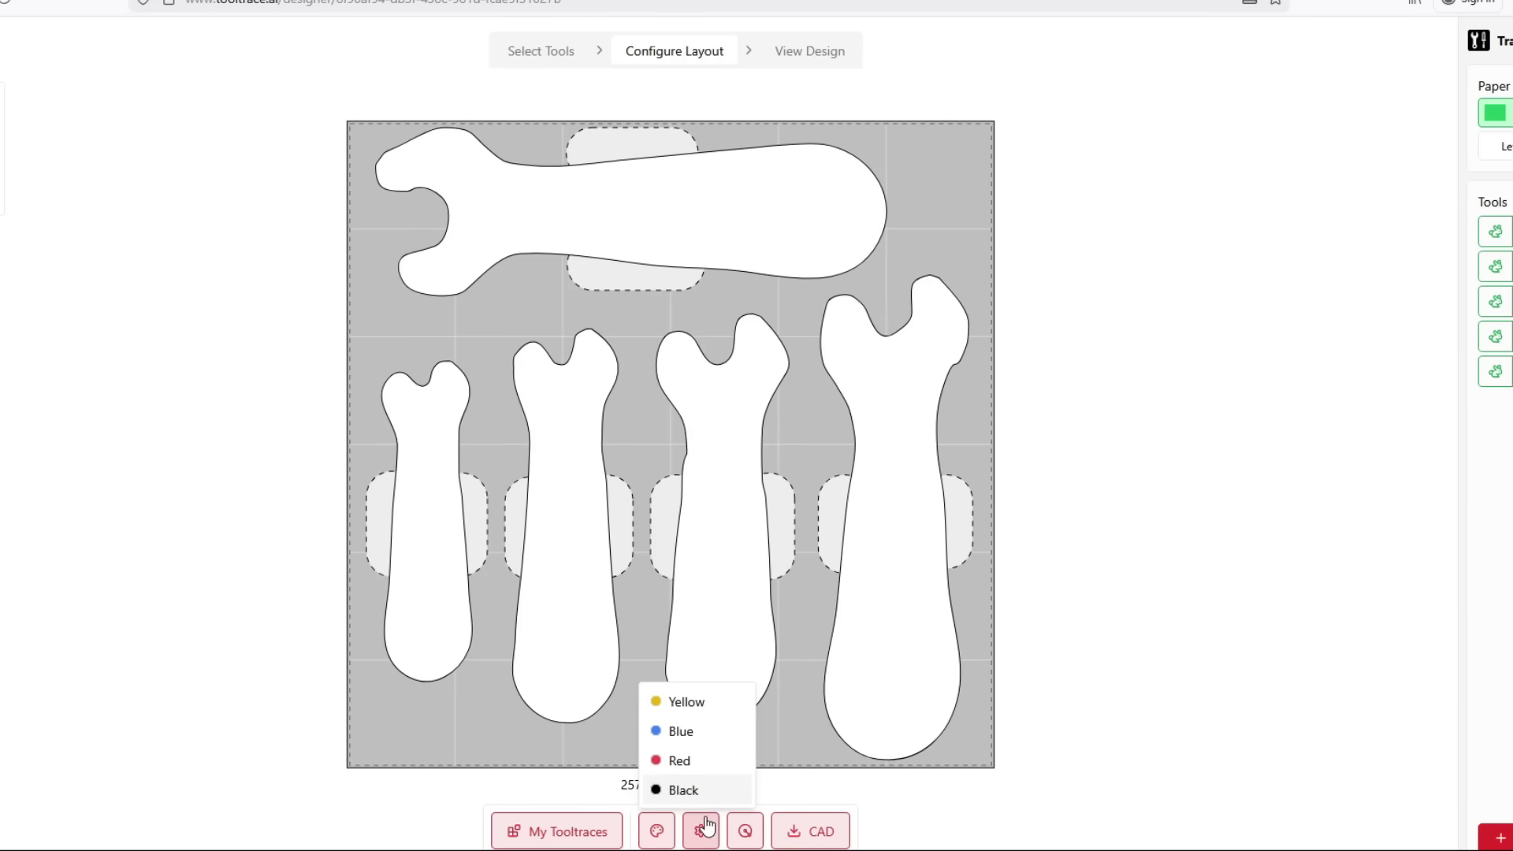
click(707, 825)
click(703, 834)
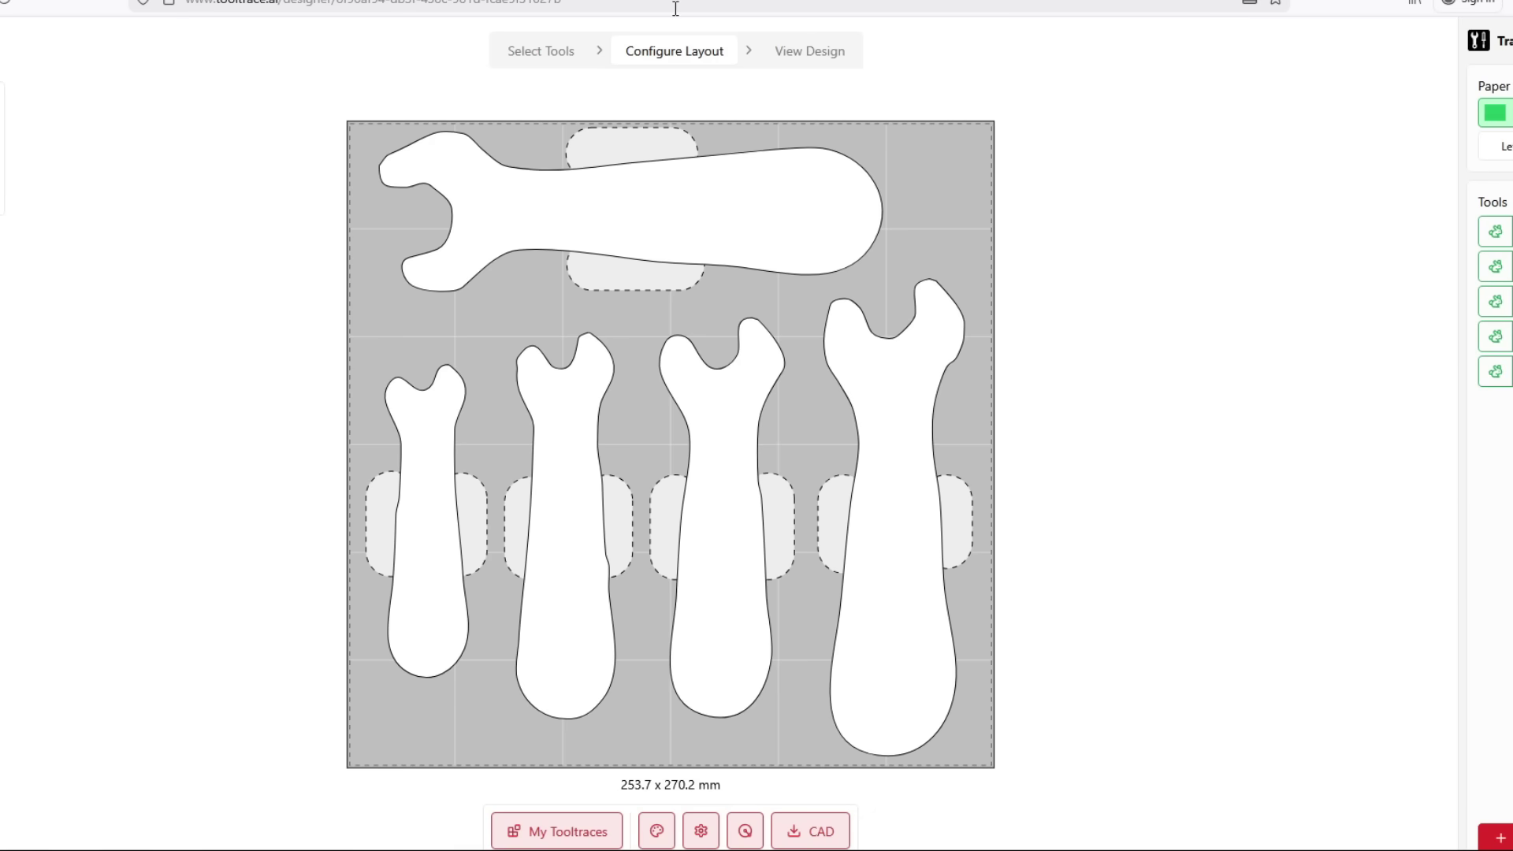
Generate the 3D design of the bin from the finished wrench layout and inspect its gridded underside.
click(820, 63)
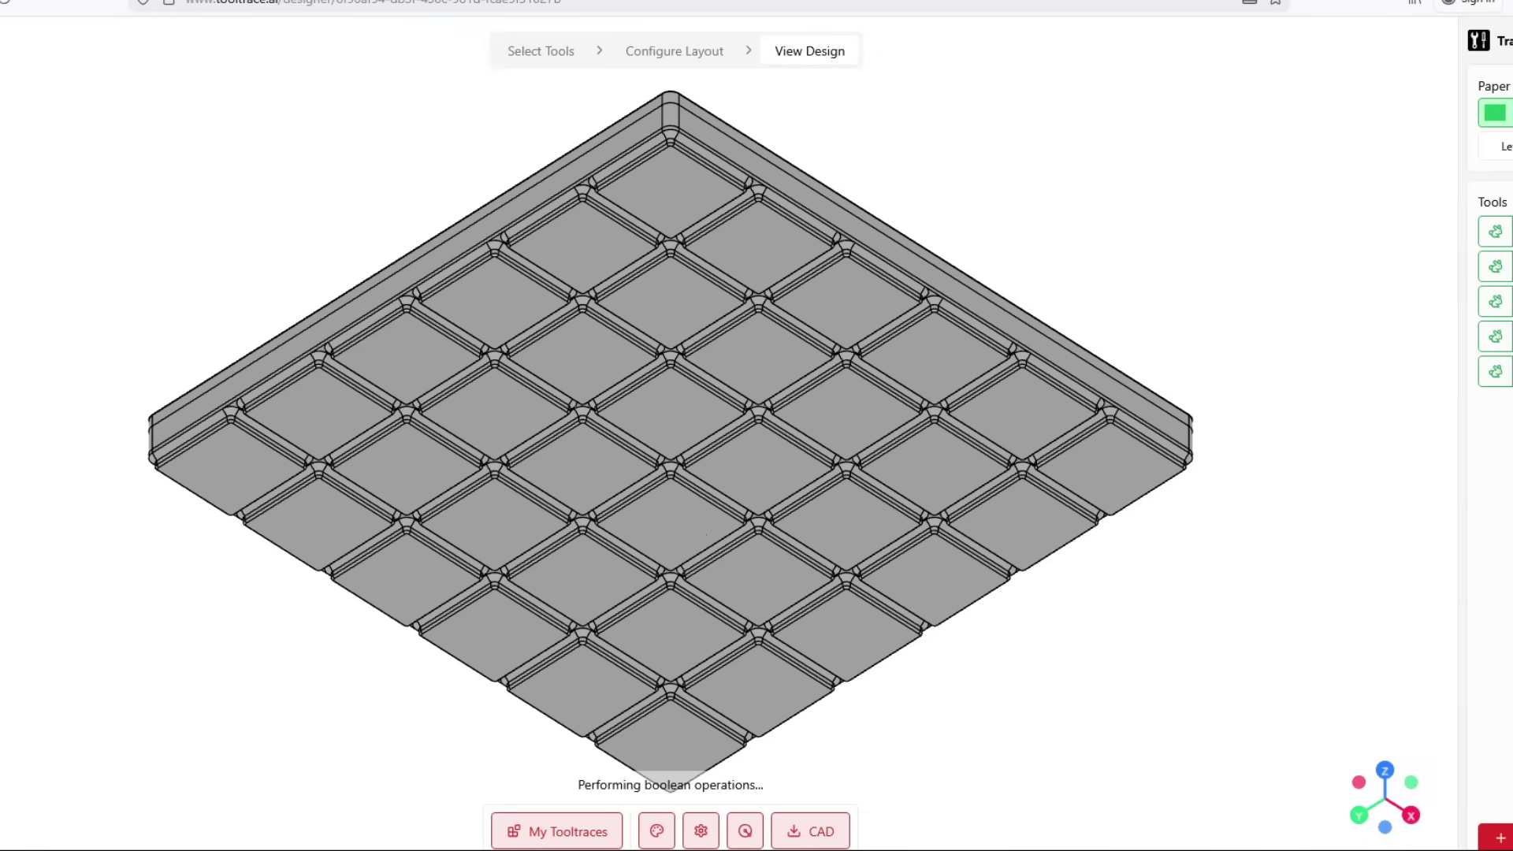
drag(983, 174, 1014, 163)
middle_drag(1014, 167, 1017, 310)
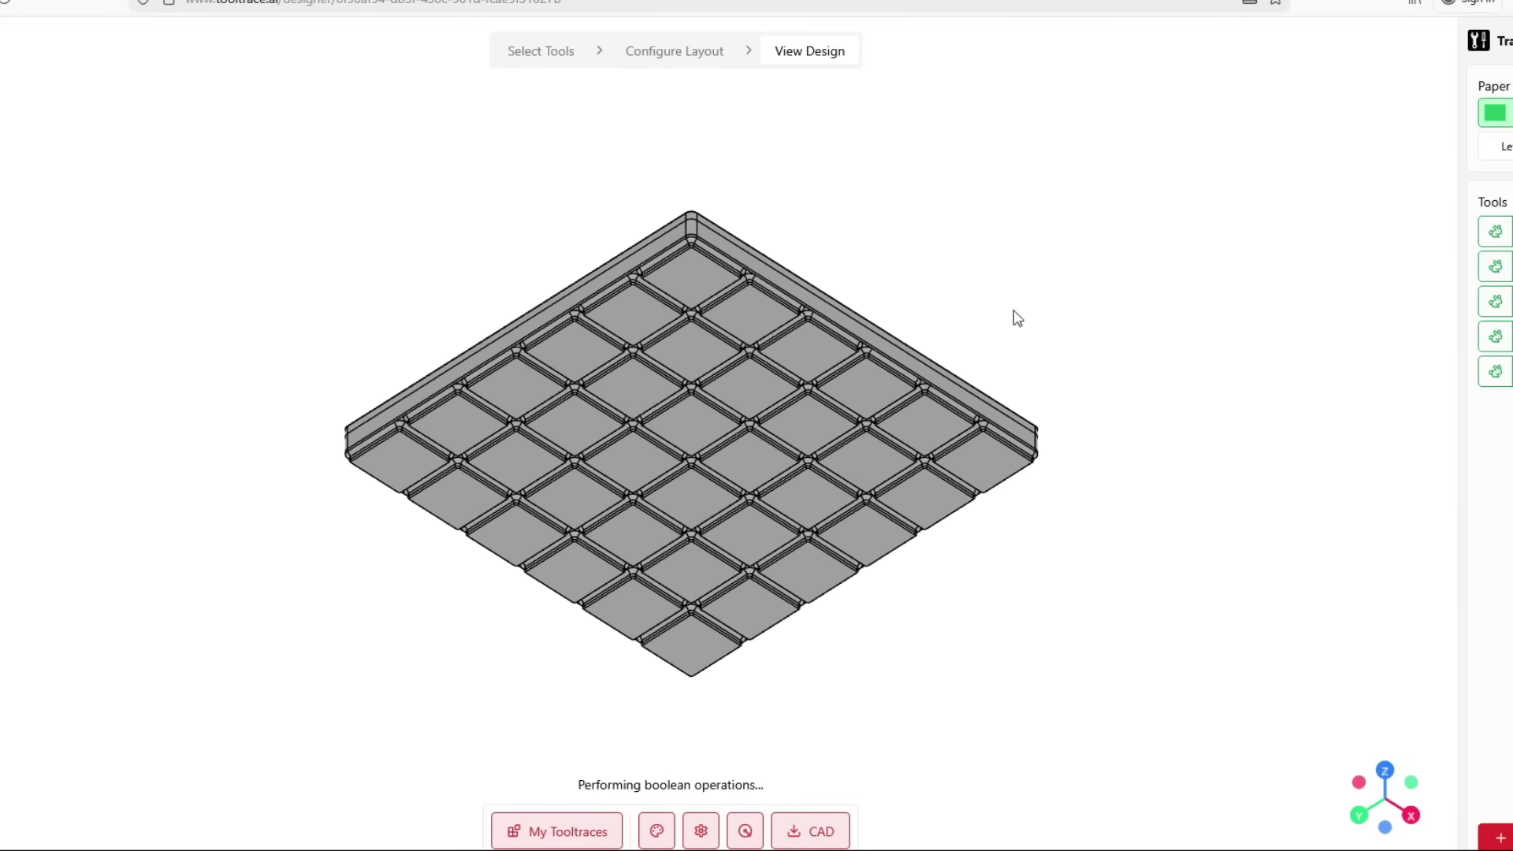
Check the wrench pockets and finger notches of the generated bin and open the CAD download for the design.
drag(637, 517, 790, 479)
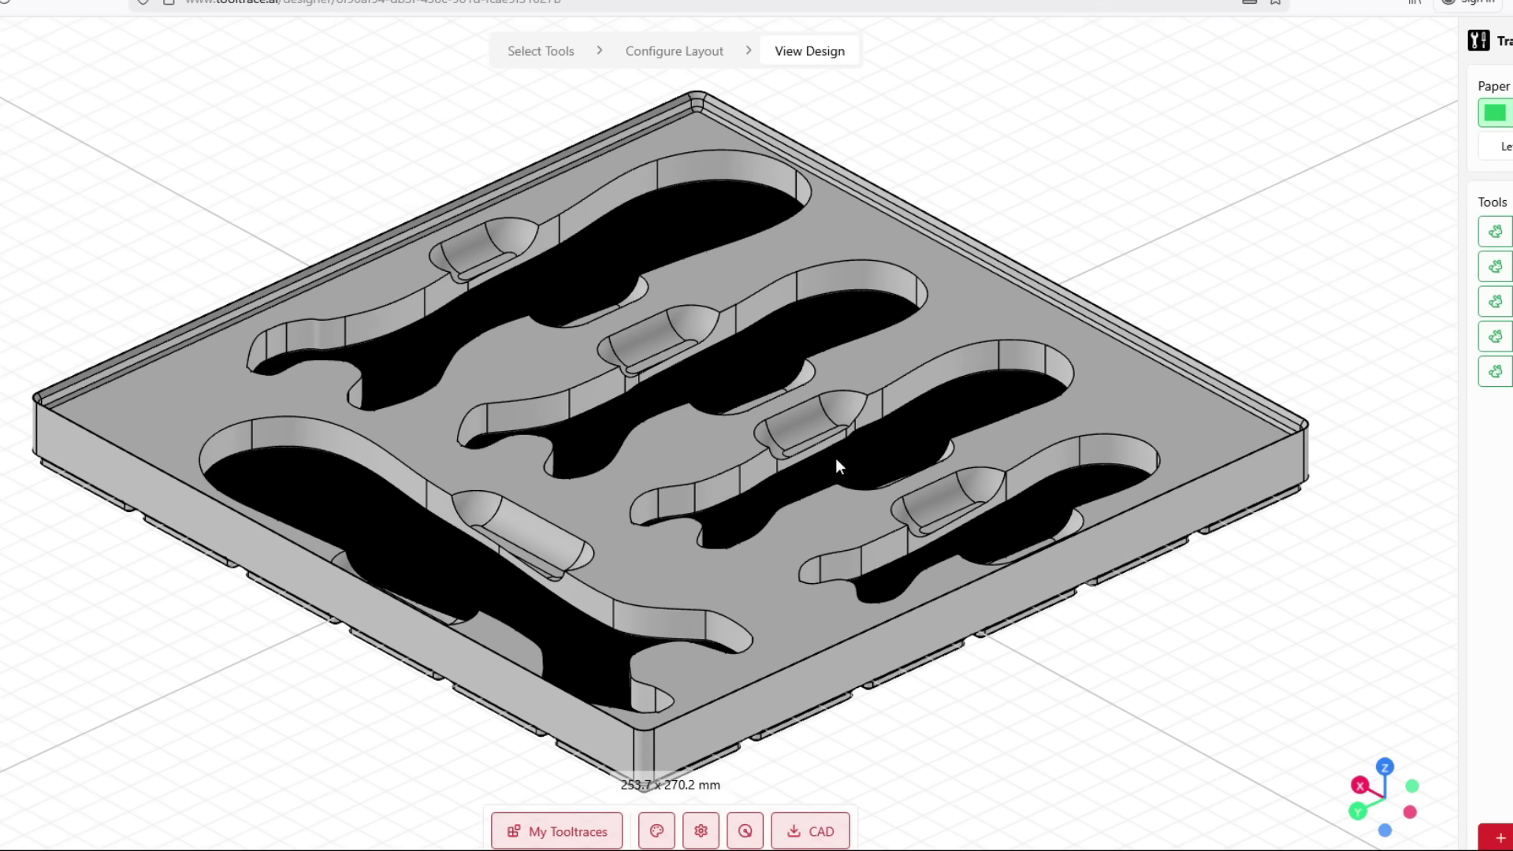
drag(714, 555, 394, 576)
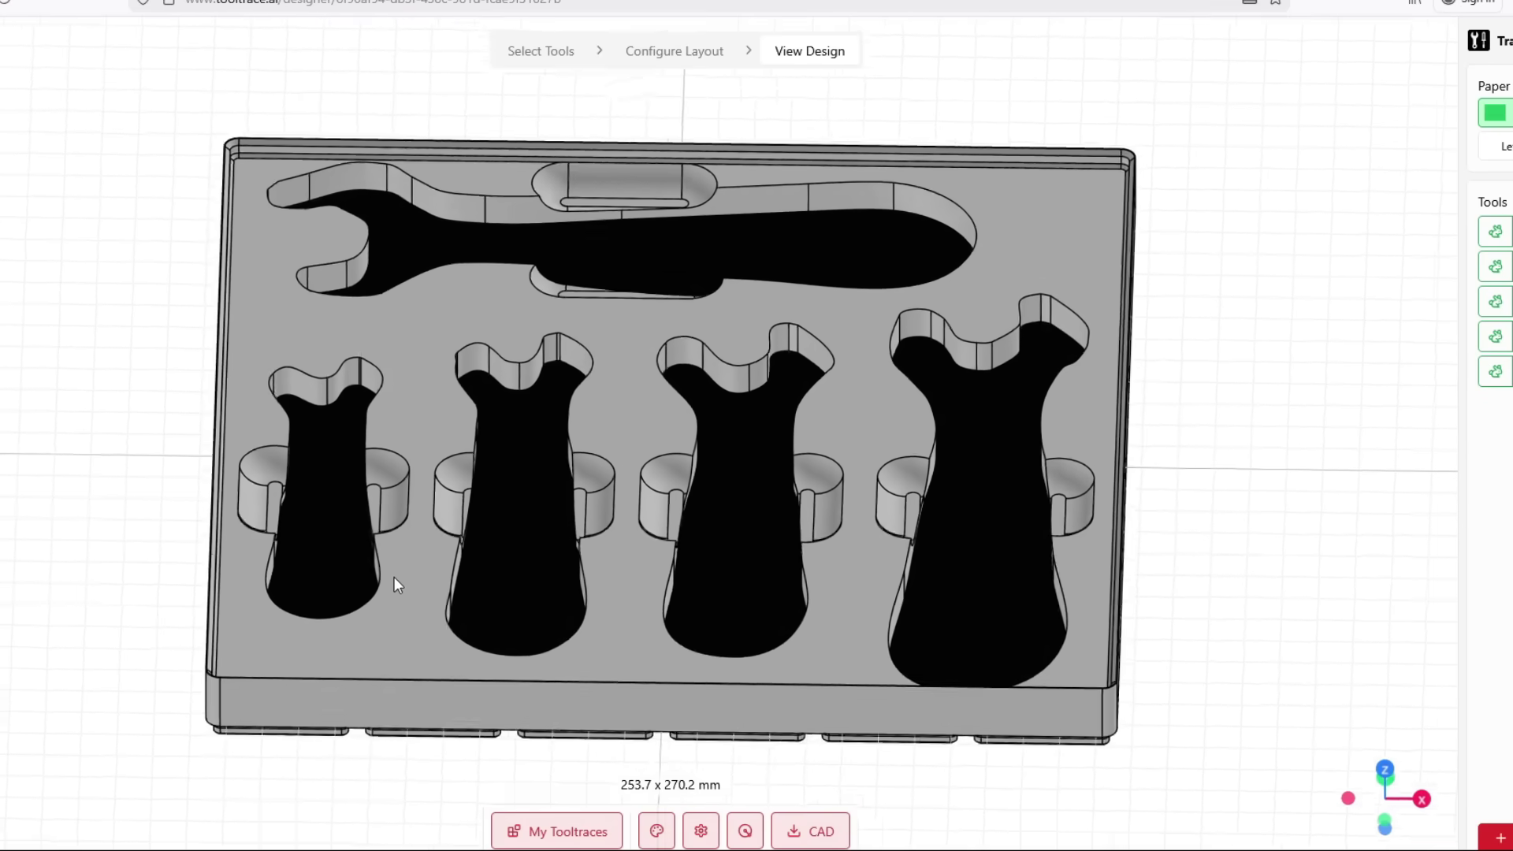
scroll(390, 615, up, 5)
scroll(415, 678, down, 5)
drag(415, 678, 867, 398)
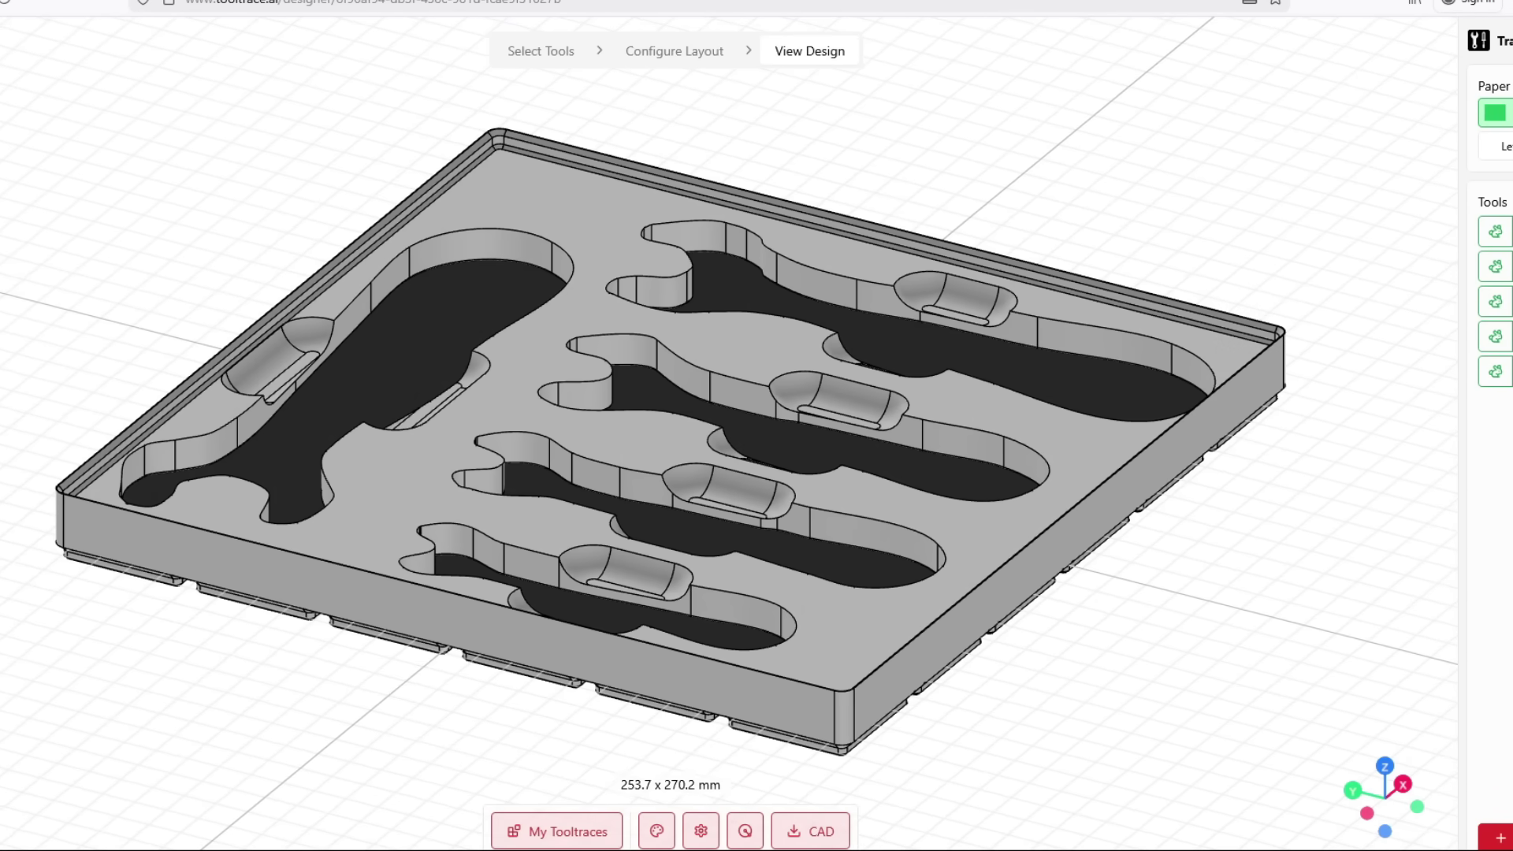
click(822, 835)
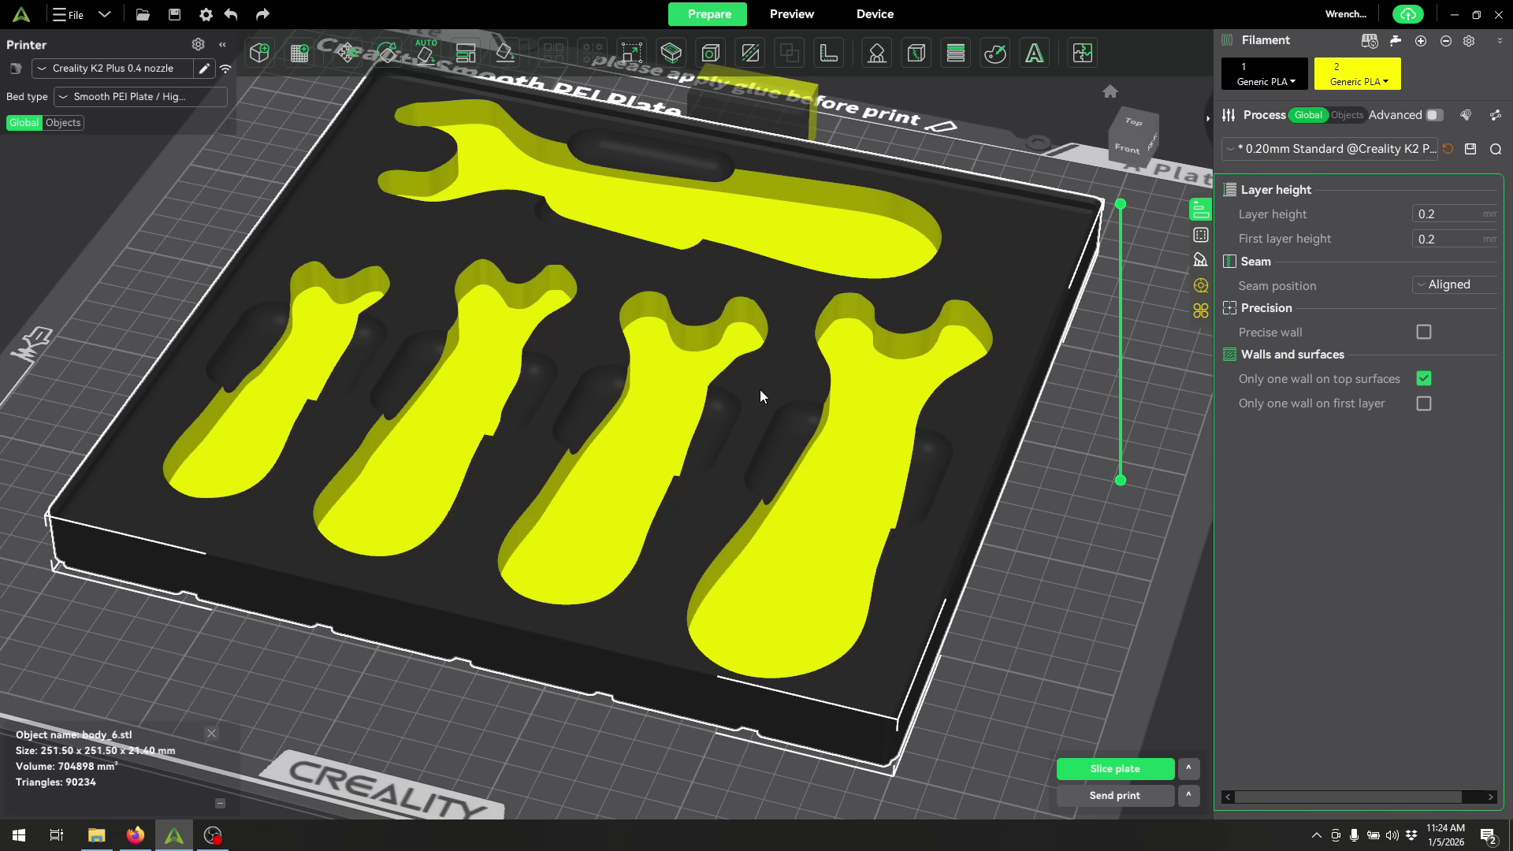
In Creality Print, examine the two-colour wrench tray on the build plate, including its yellow pocket floors and black finger notches.
scroll(769, 481, up, 6)
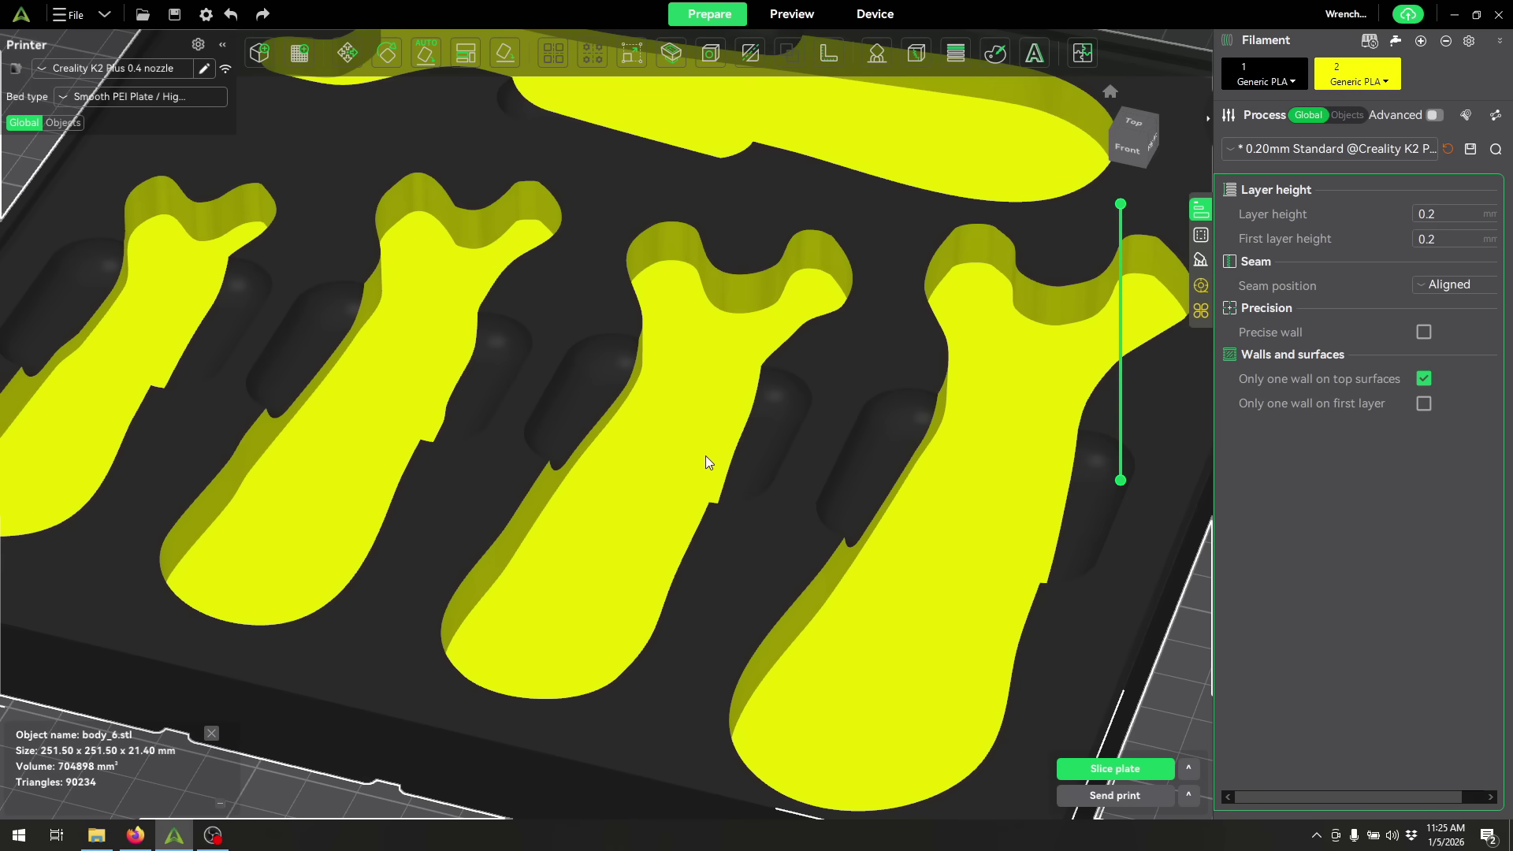
scroll(706, 456, down, 4)
drag(706, 455, 690, 441)
scroll(684, 457, up, 6)
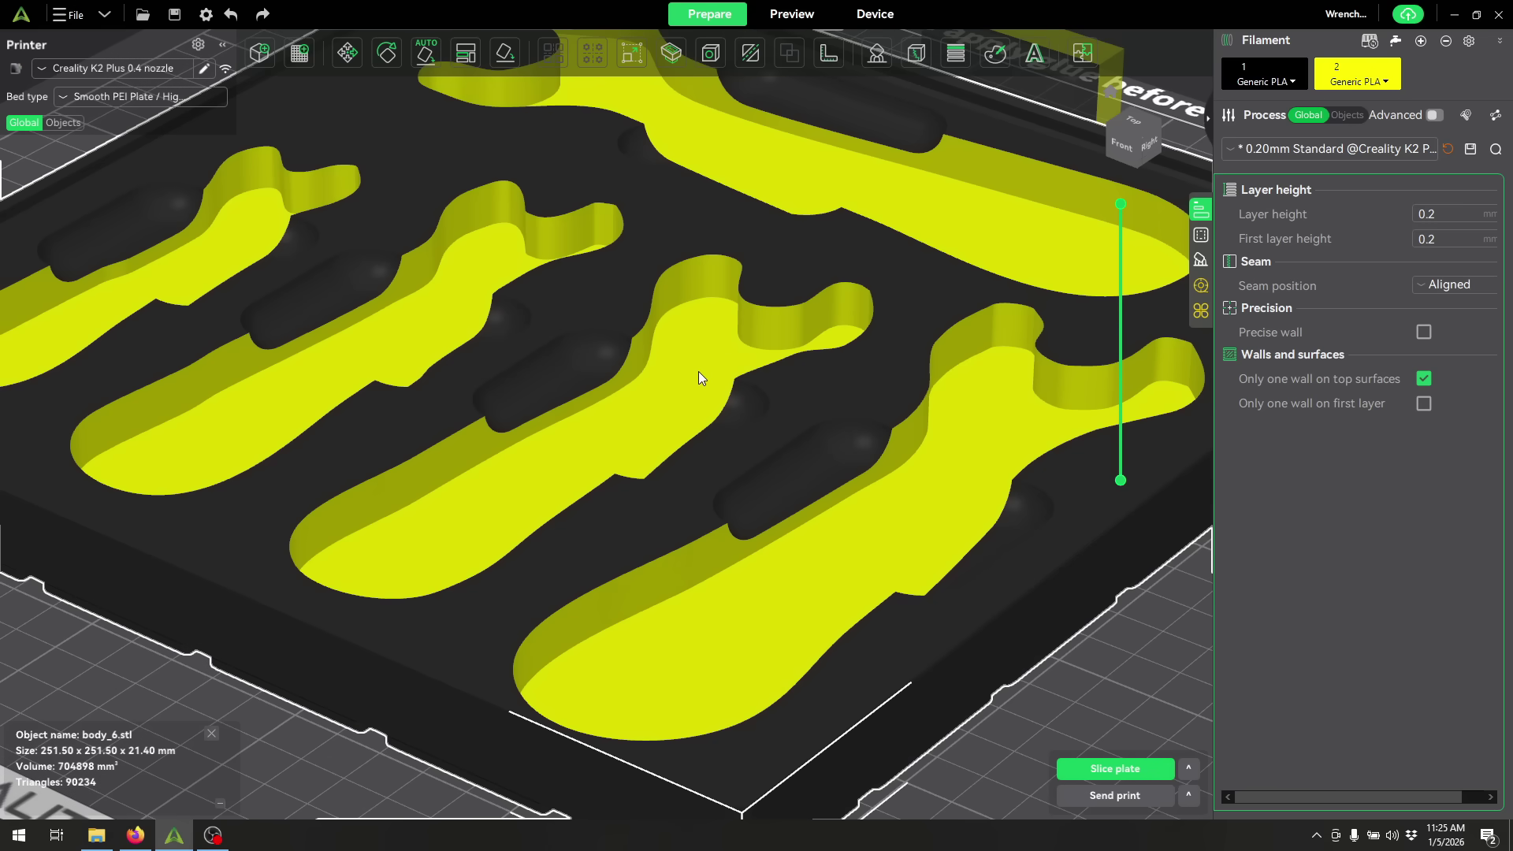
scroll(690, 291, down, 3)
drag(694, 295, 696, 298)
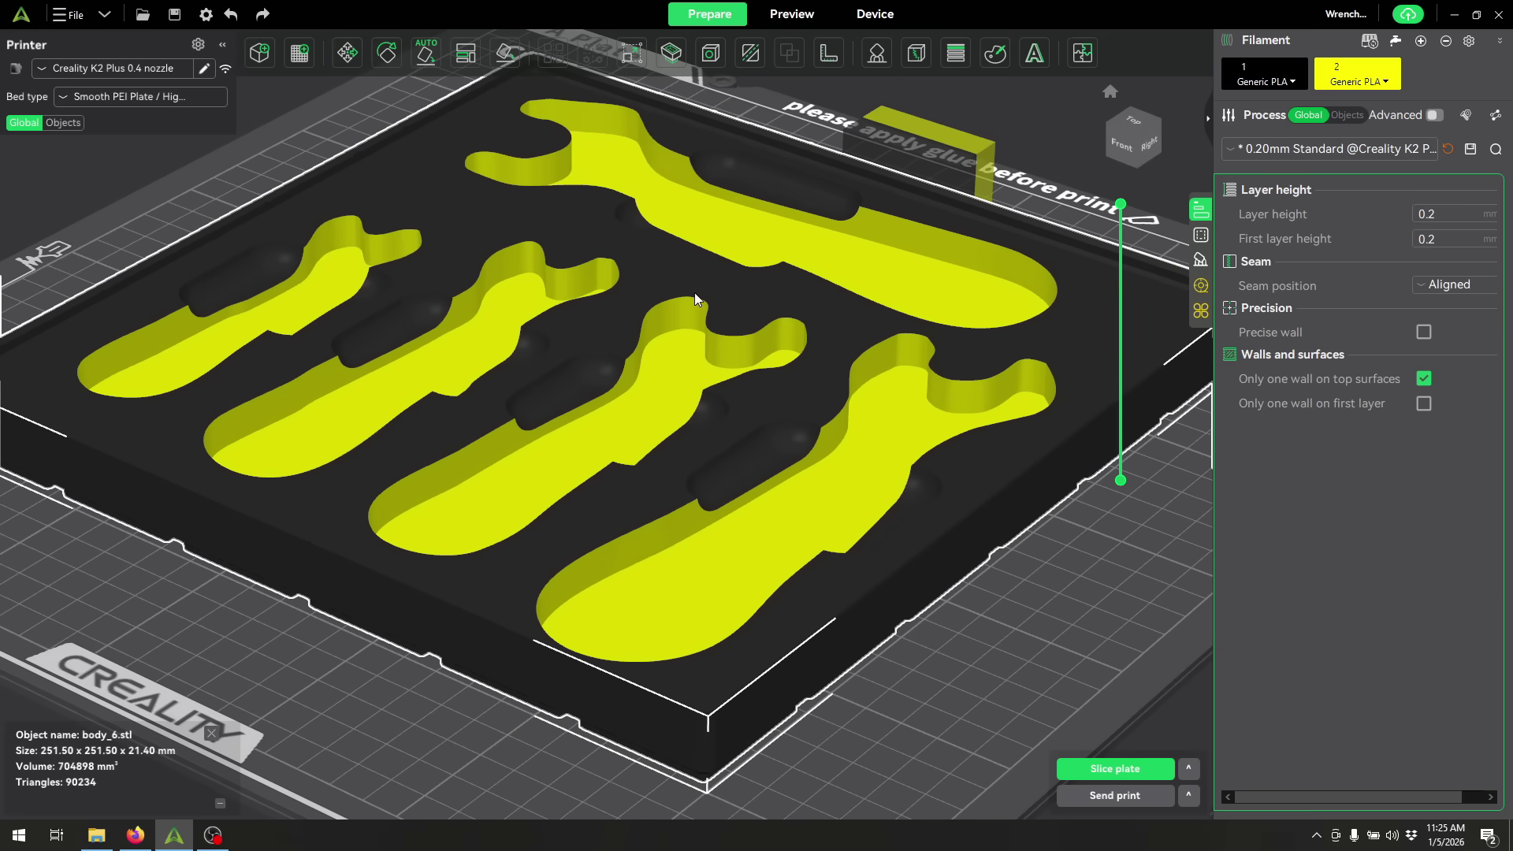
scroll(725, 359, up, 5)
scroll(738, 372, down, 3)
drag(740, 366, 750, 371)
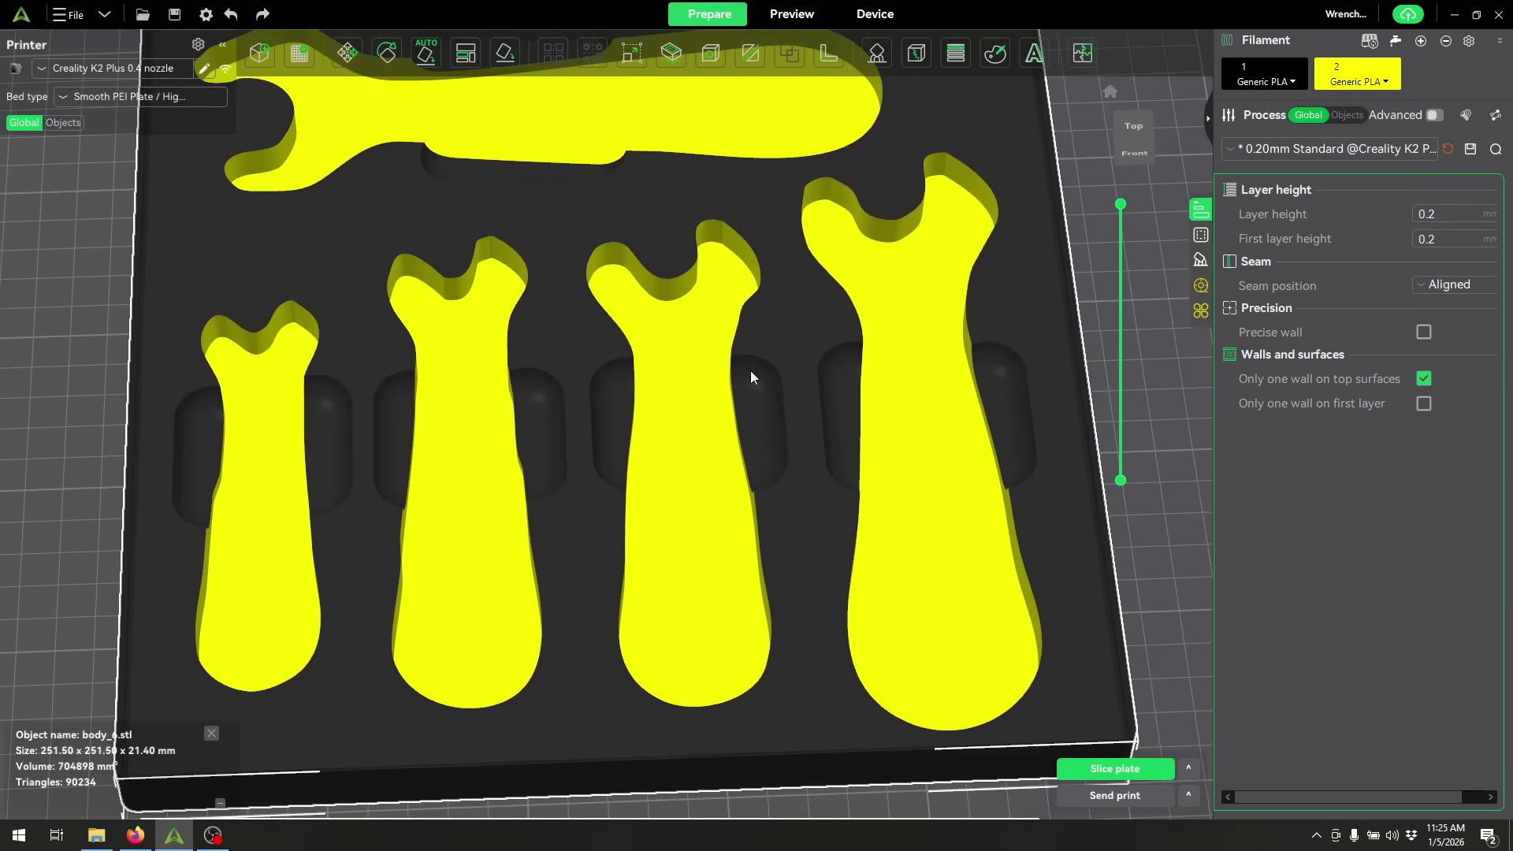
scroll(744, 382, up, 5)
scroll(744, 385, down, 5)
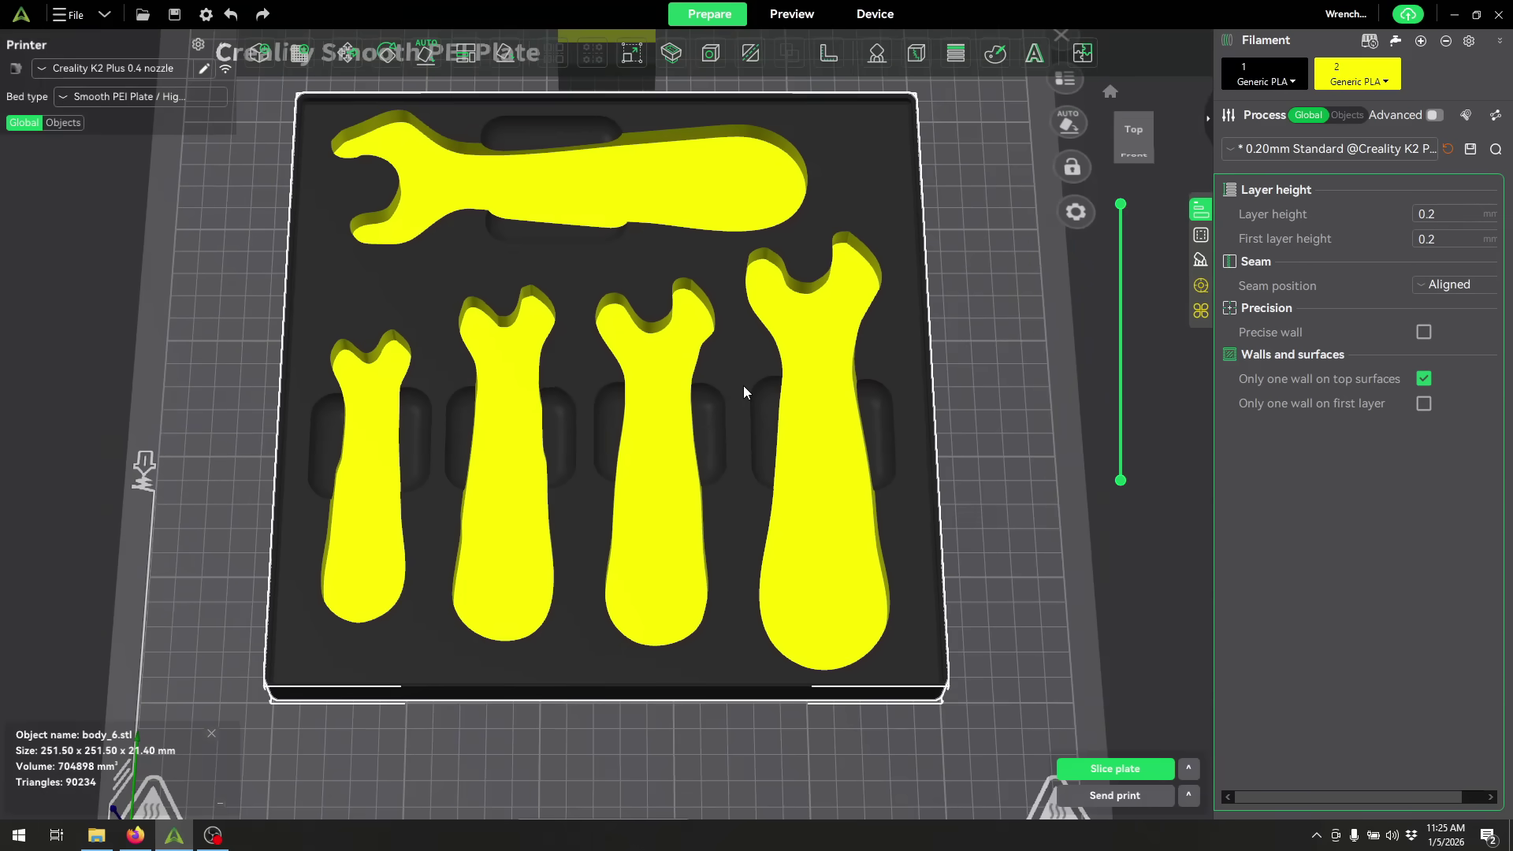
mouse_move(791, 432)
mouse_down()
mouse_move(797, 457)
mouse_move(785, 416)
mouse_up()
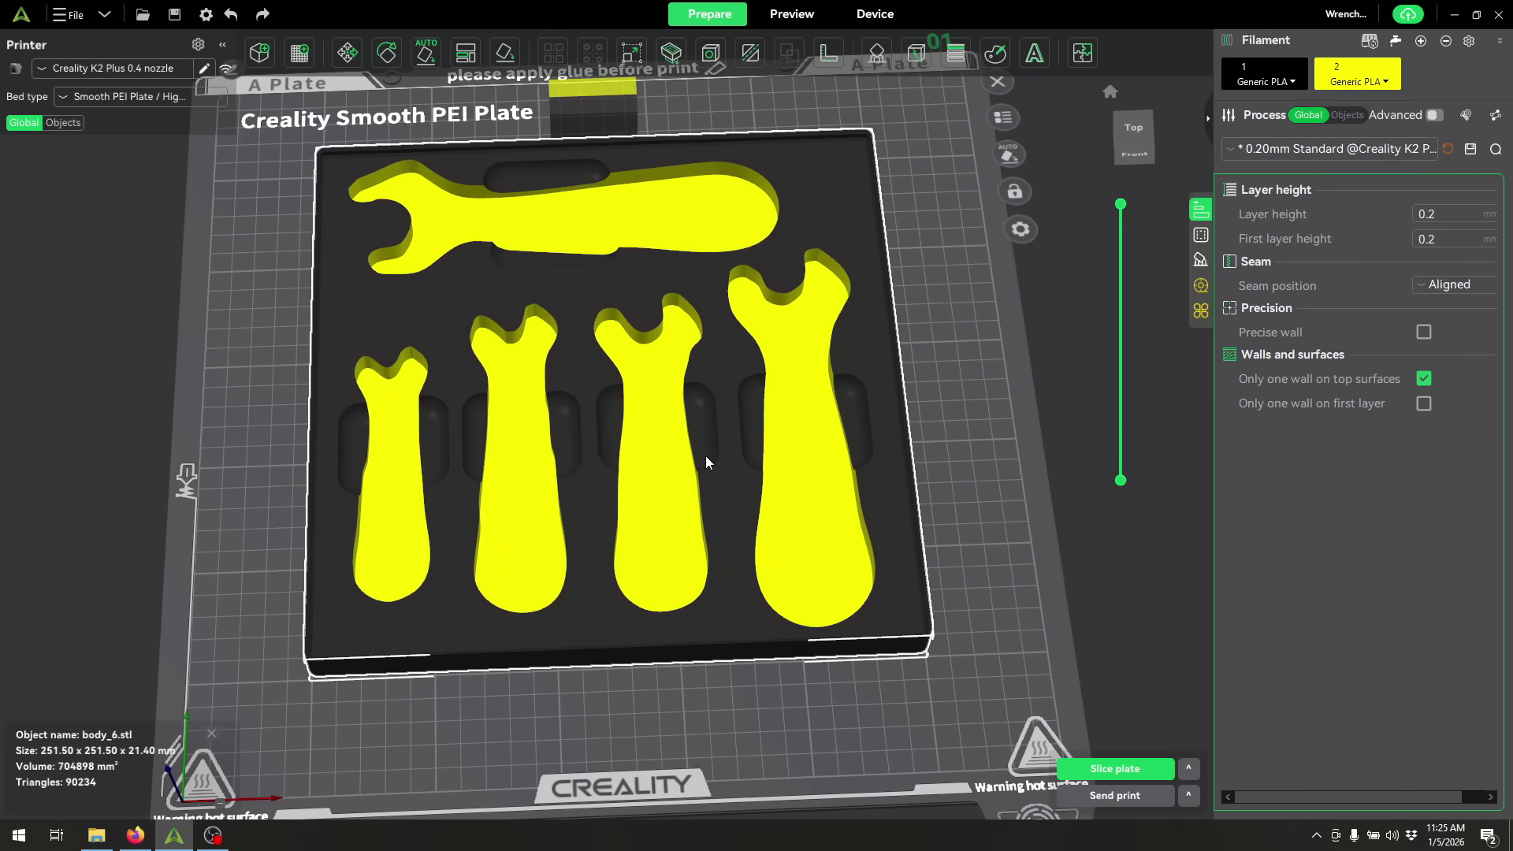
drag(706, 455, 743, 443)
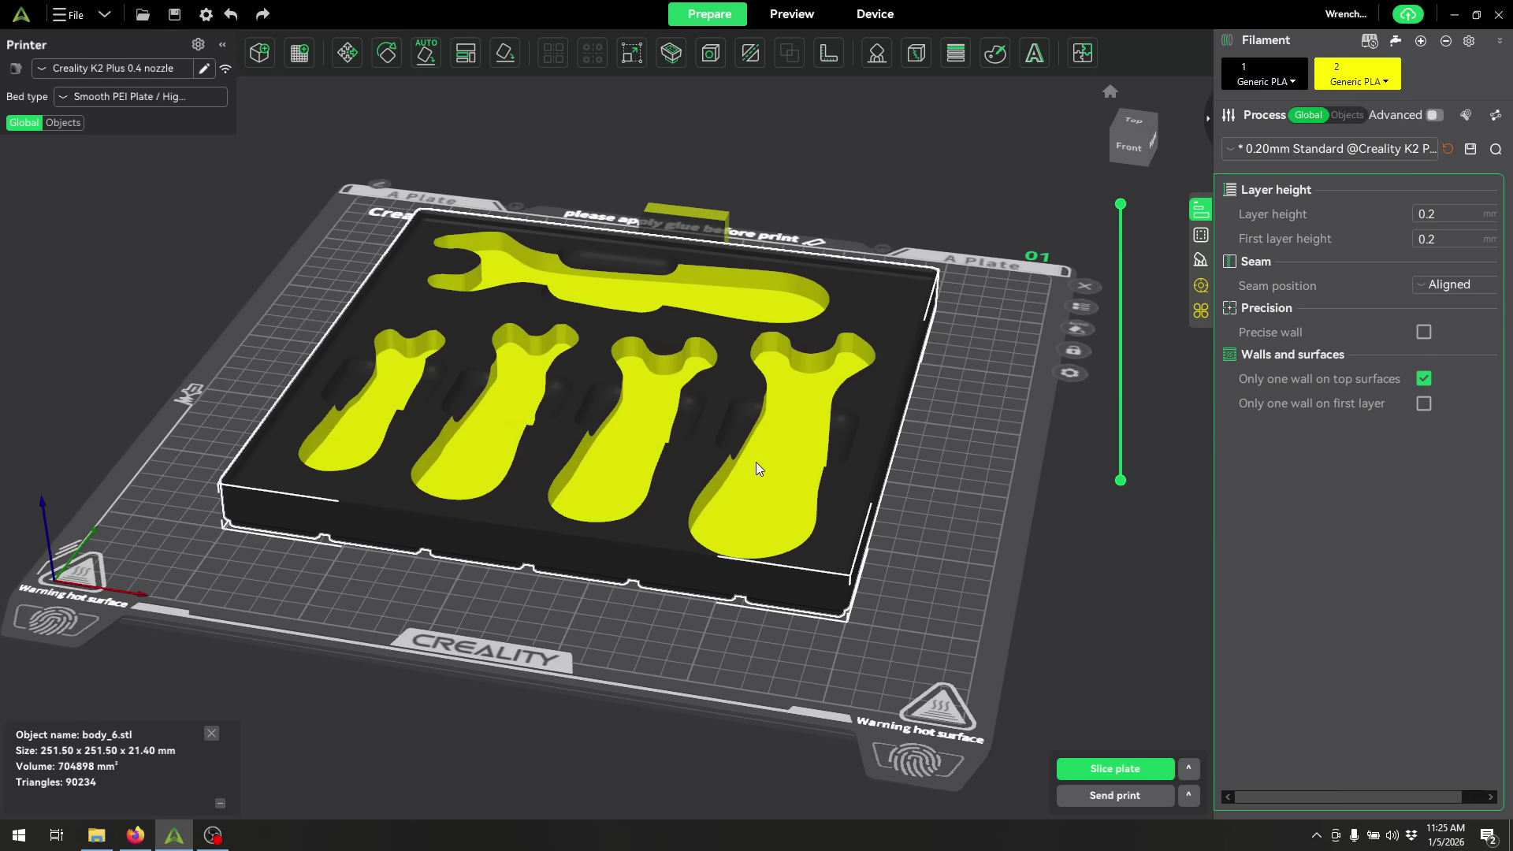